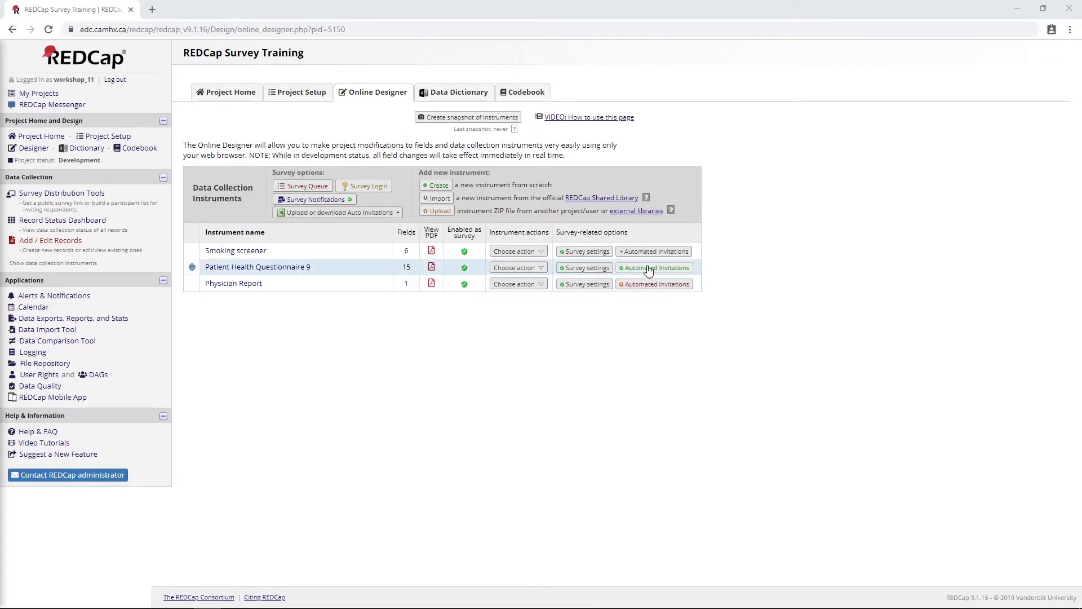
# Review the PHQ-9 and Physician Report instrument designs, then go to Alerts & Notifications
pyautogui.click(286, 269)
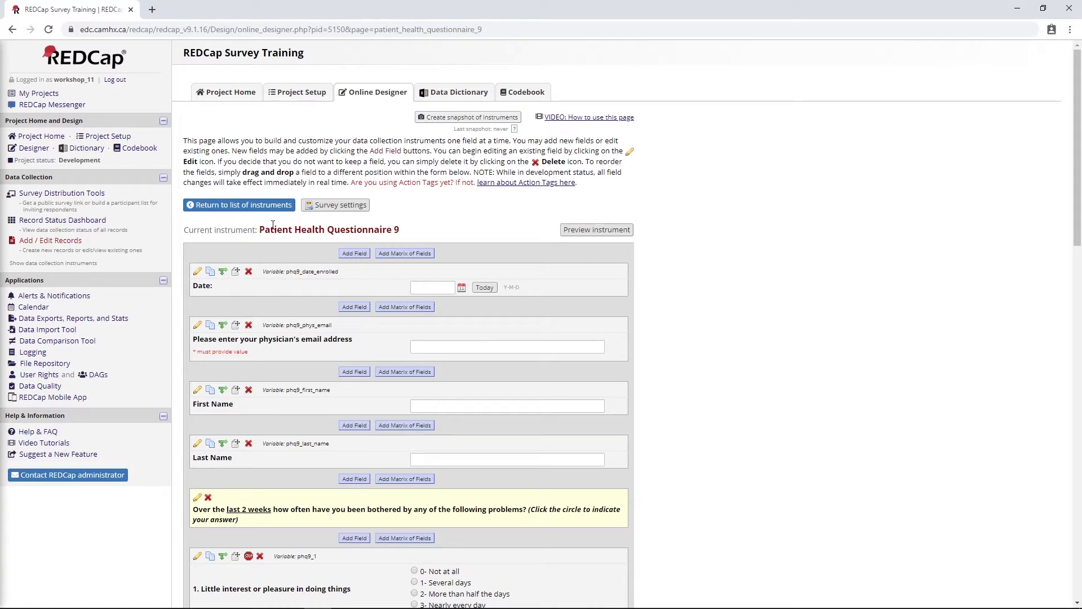
pyautogui.click(244, 207)
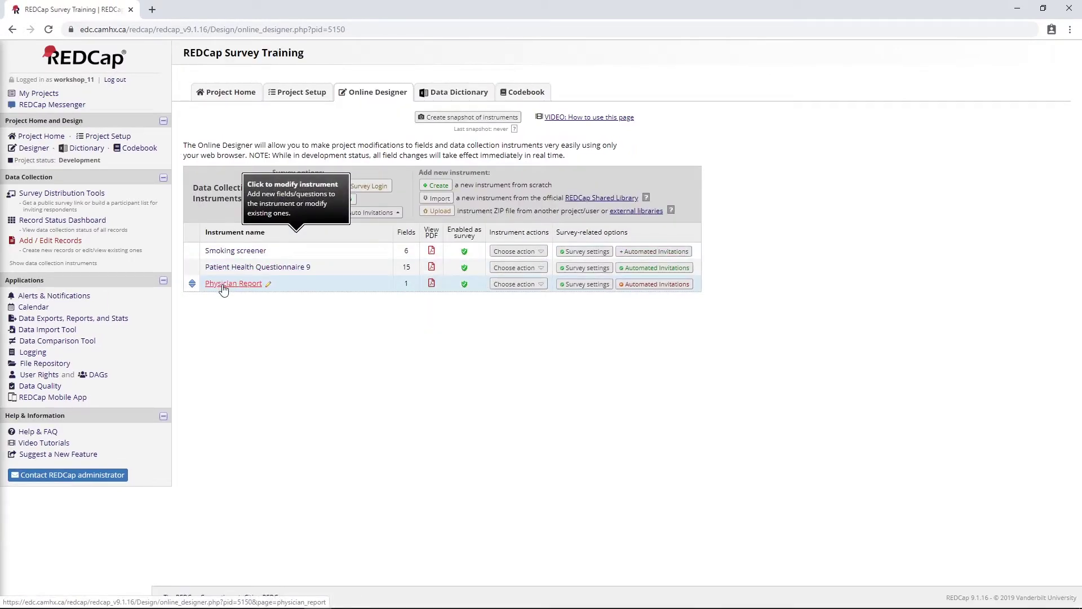
pyautogui.click(224, 287)
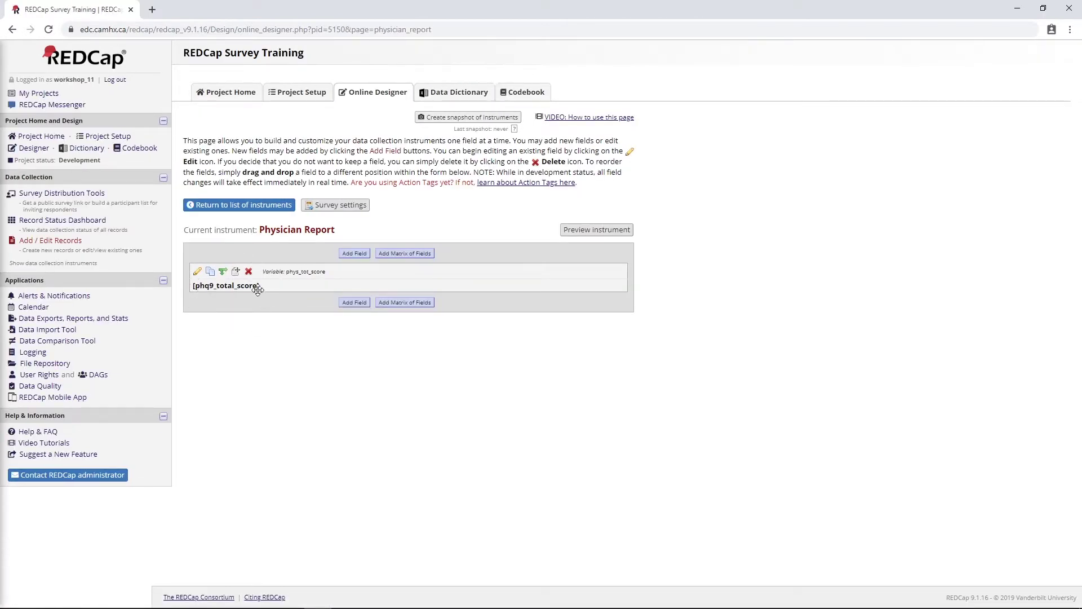
pyautogui.click(239, 206)
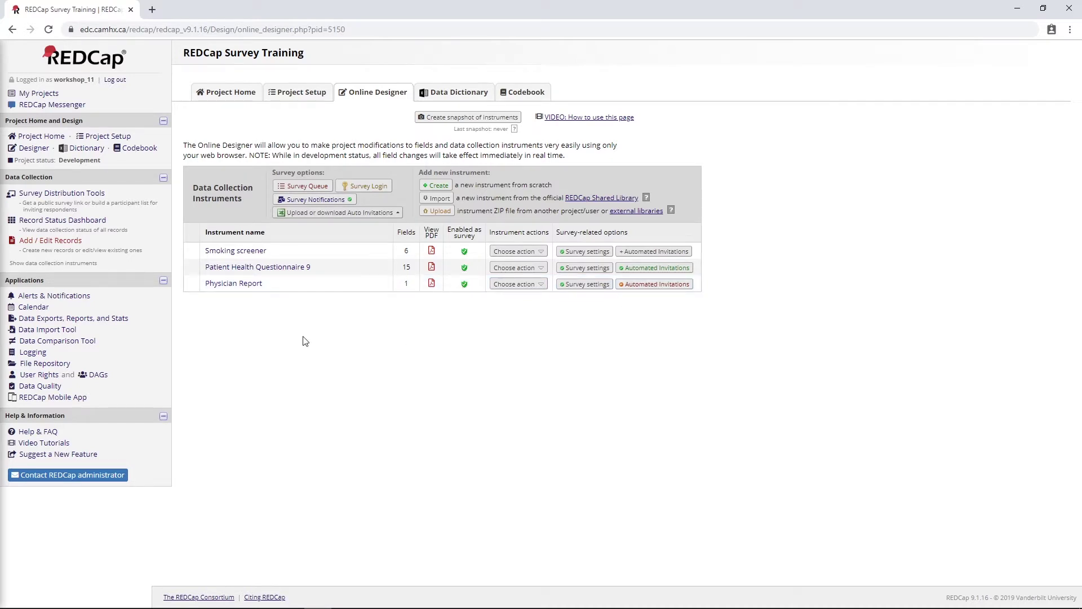
pyautogui.click(83, 302)
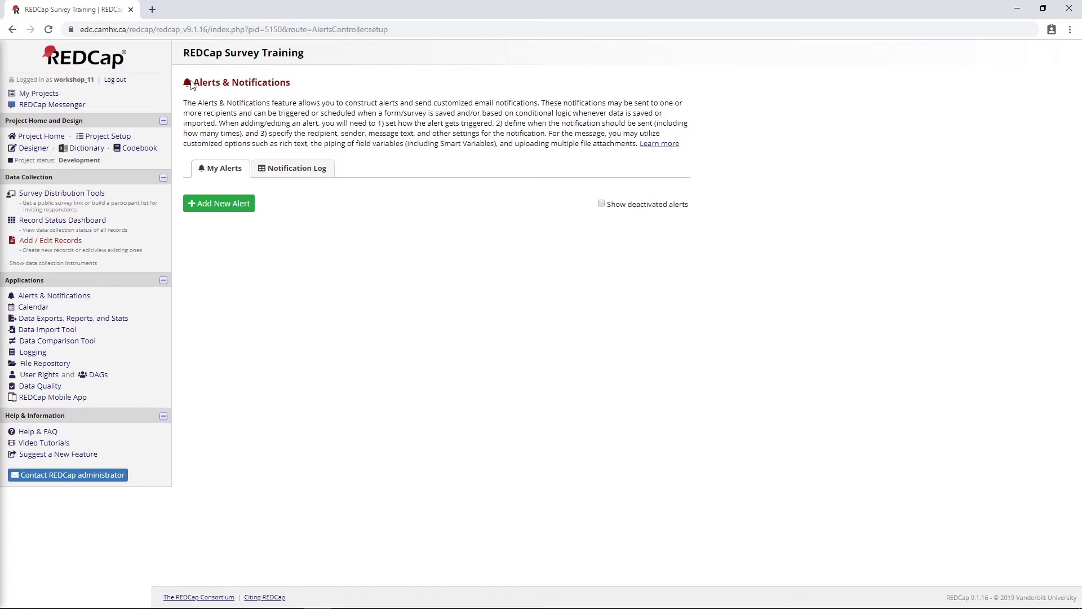
pyautogui.moveTo(194, 83); pyautogui.dragTo(327, 91)
pyautogui.click(323, 120)
# Start a new alert titled 'Physician Report PHQ9'
pyautogui.click(191, 207)
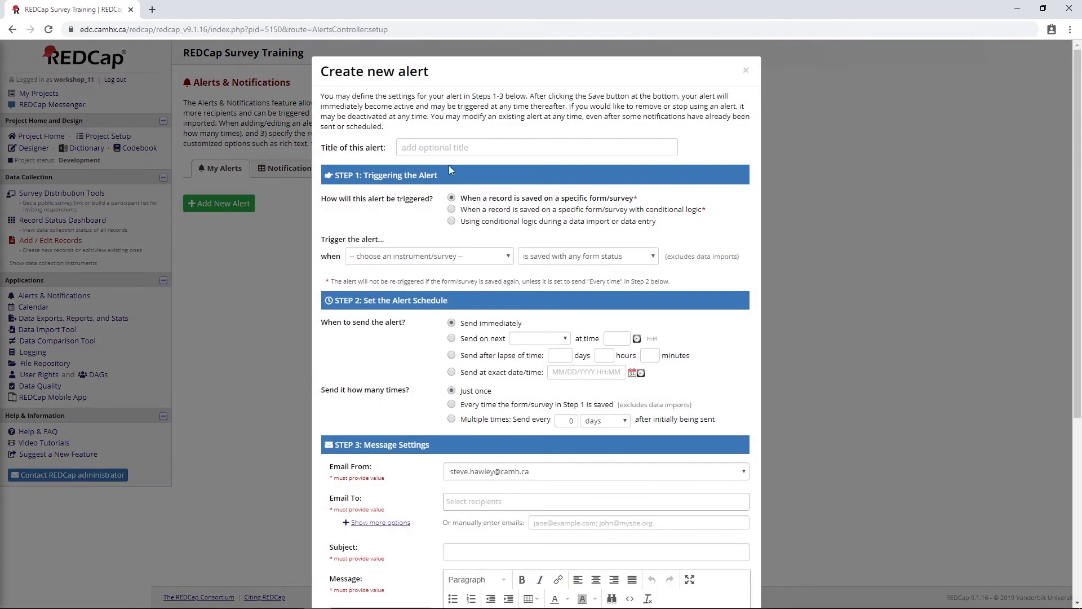
pyautogui.scroll(-5, 438, 168)
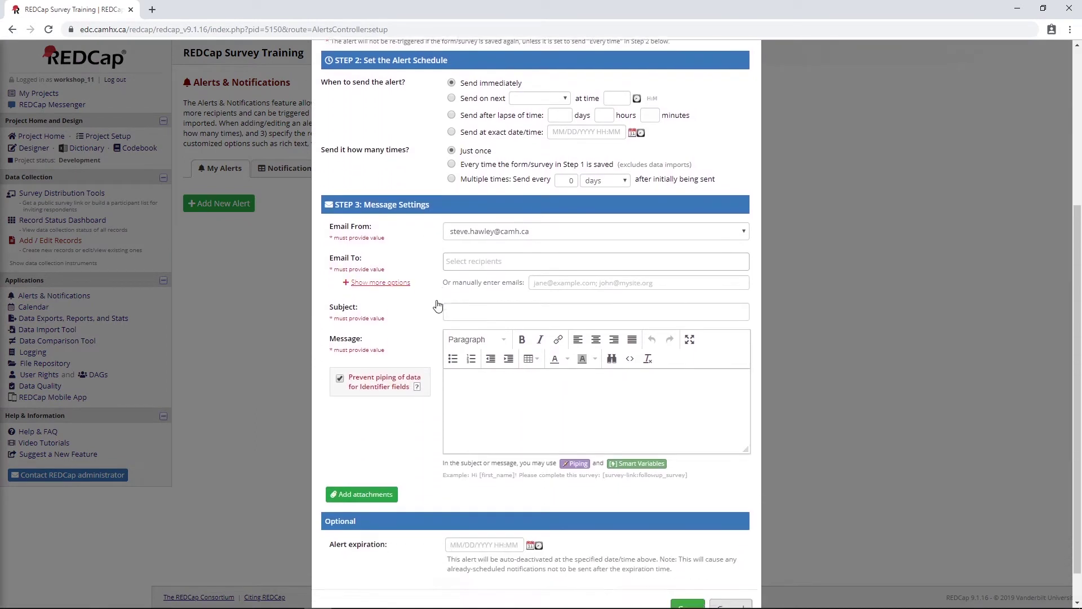
pyautogui.scroll(5, 454, 385)
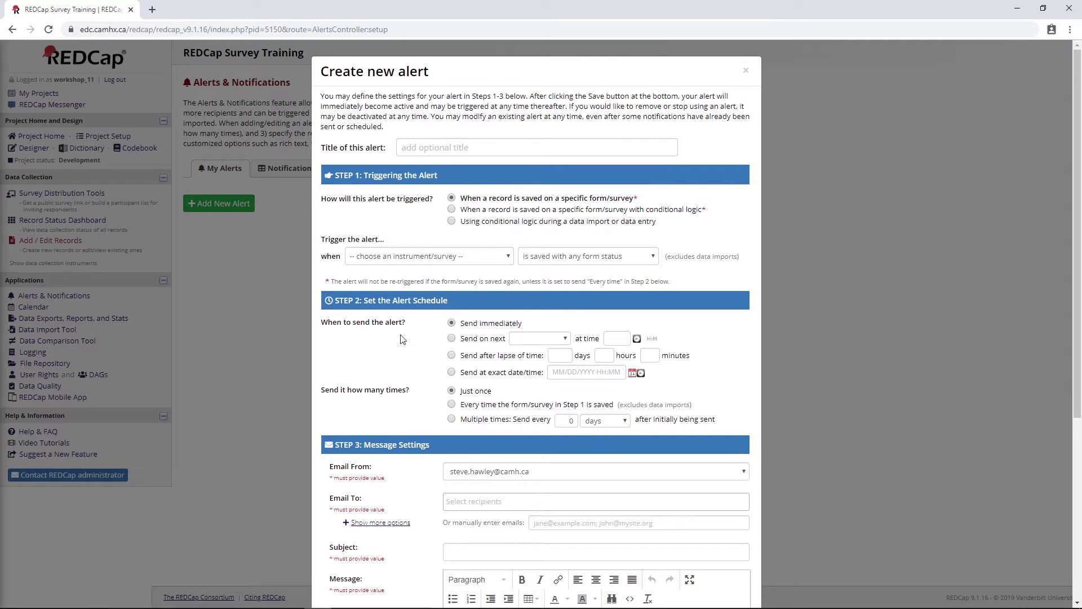
pyautogui.click(458, 145)
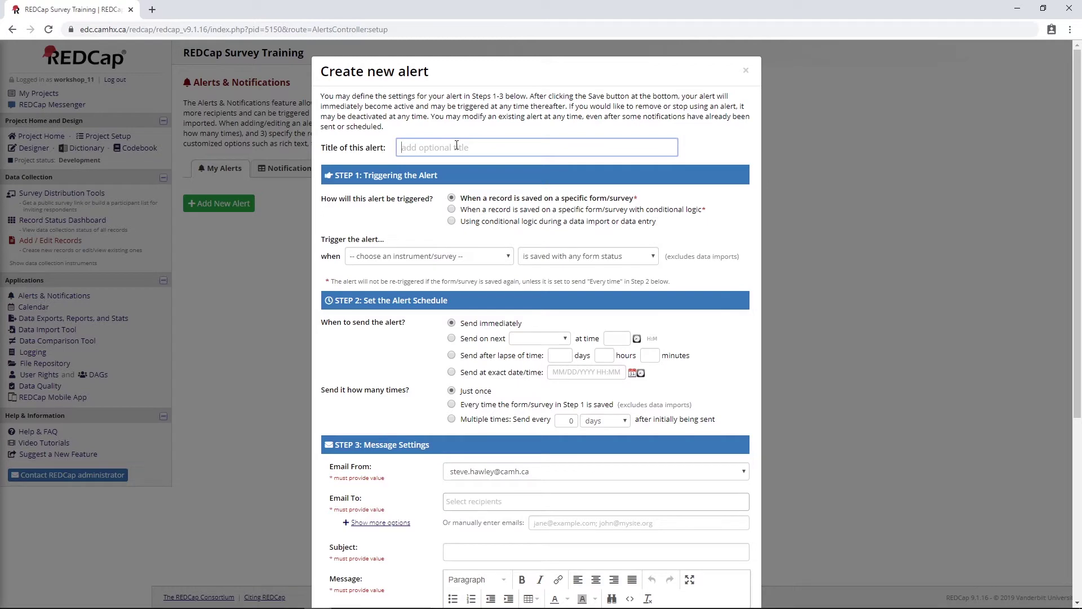
pyautogui.write('Physician Report PHQ9')
# Trigger the alert with conditional logic when Patient Health Questionnaire 9 is saved, any form status
pyautogui.click(451, 210)
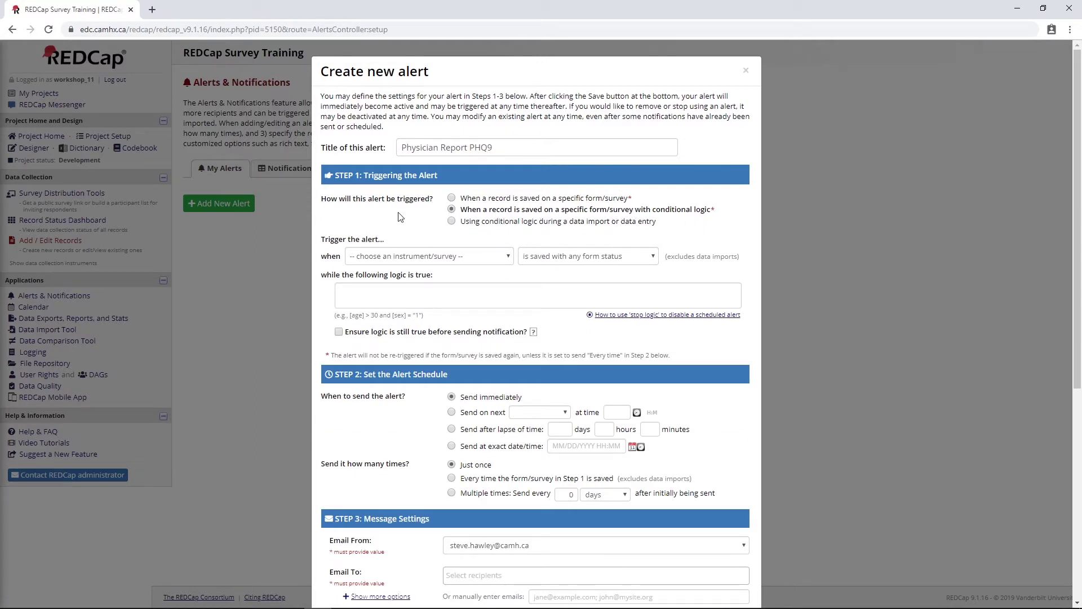
pyautogui.click(506, 257)
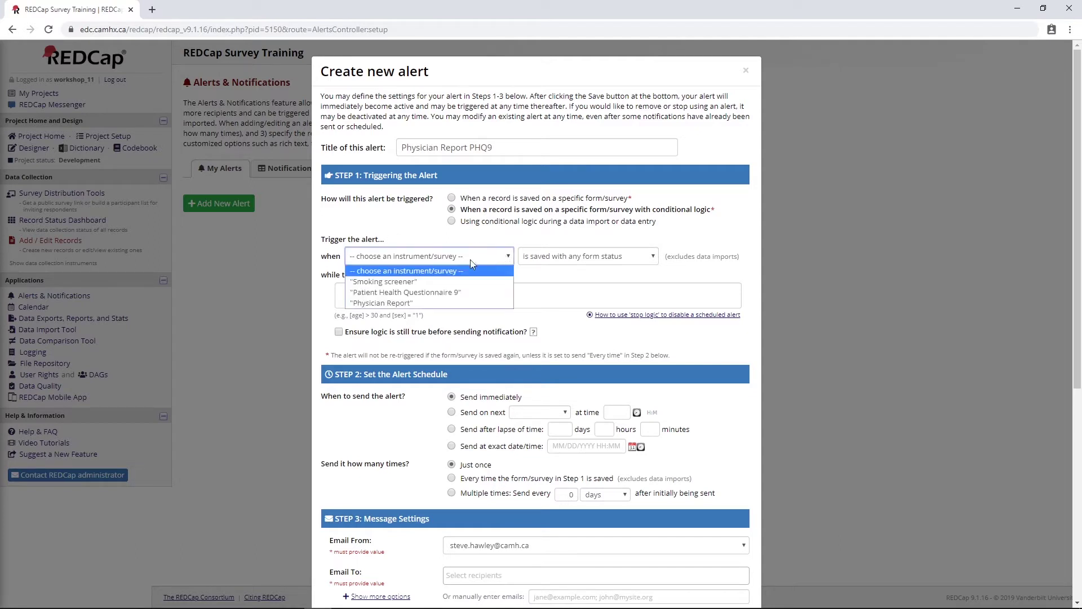
pyautogui.click(451, 294)
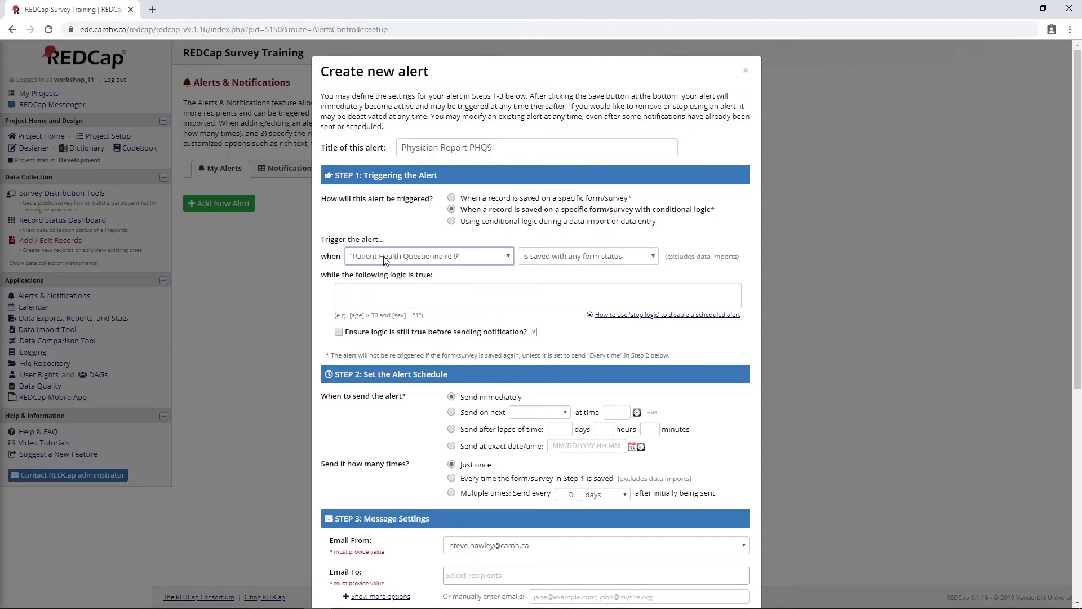
pyautogui.click(569, 256)
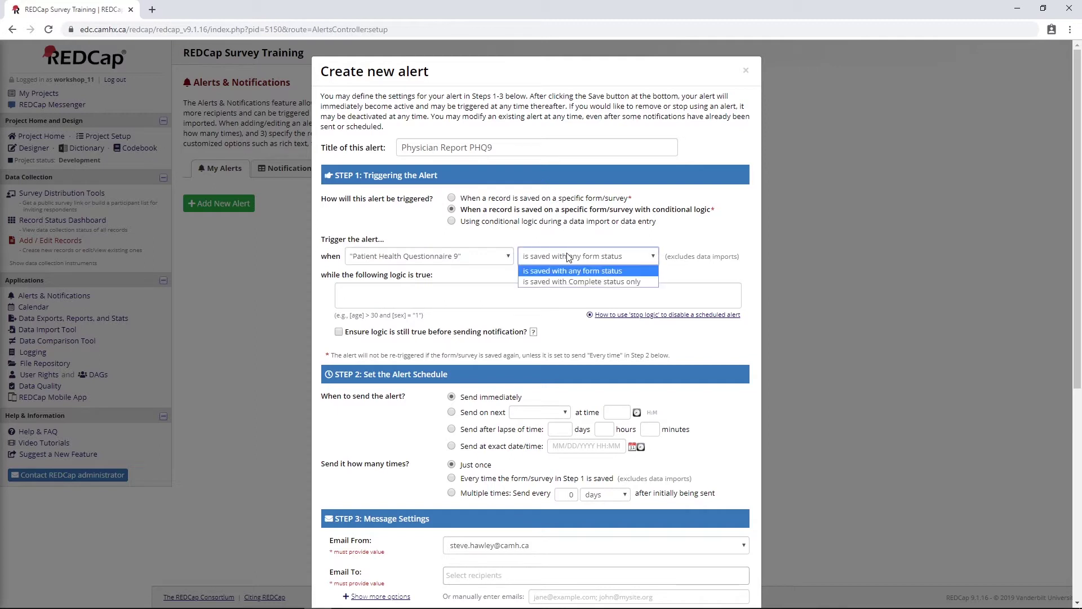
pyautogui.click(594, 273)
# Enter the trigger logic [phq9_total_score]>'9'
pyautogui.click(558, 289)
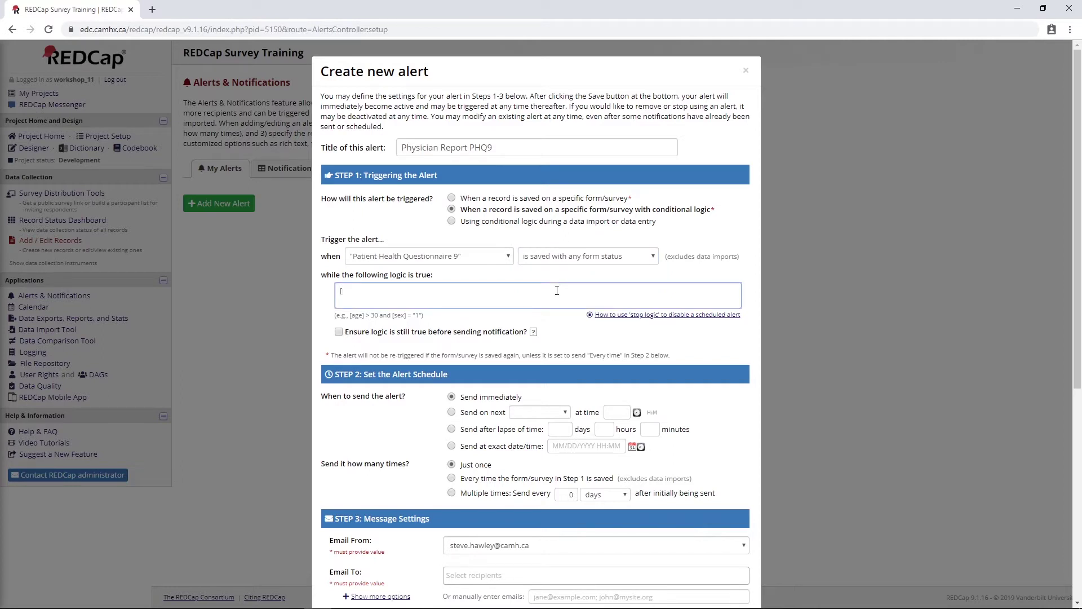
pyautogui.write('[ph')
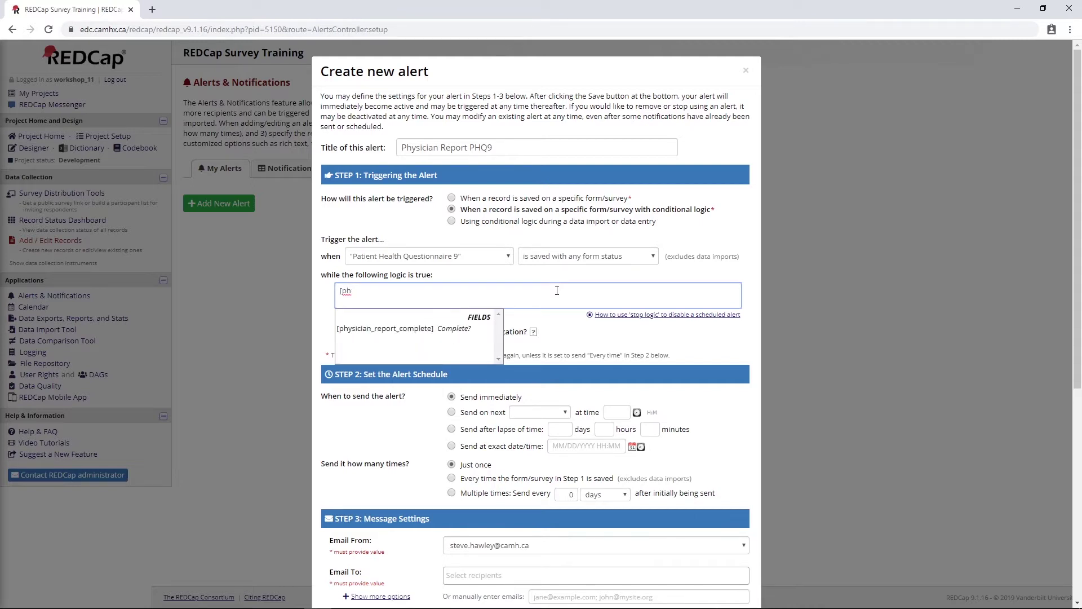
pyautogui.write('yq')
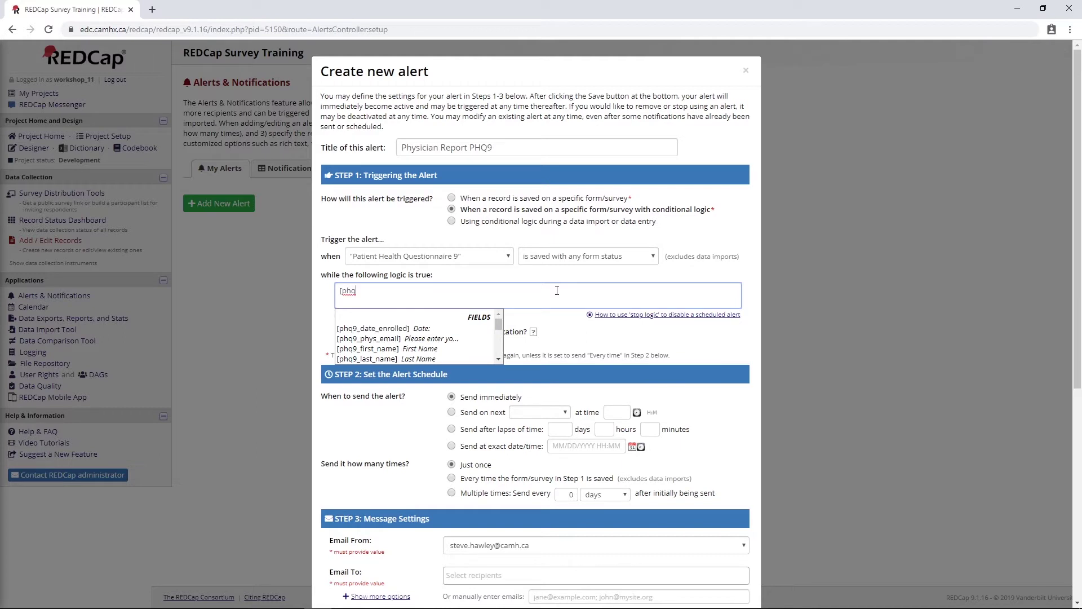
pyautogui.write('9_to')
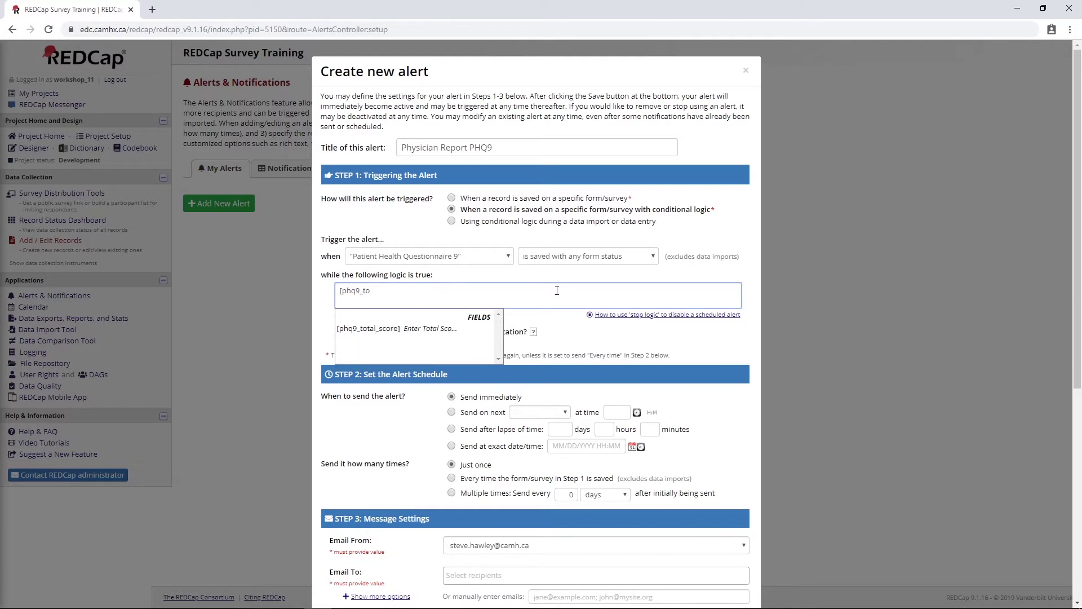
pyautogui.click(368, 328)
pyautogui.write(">'9")
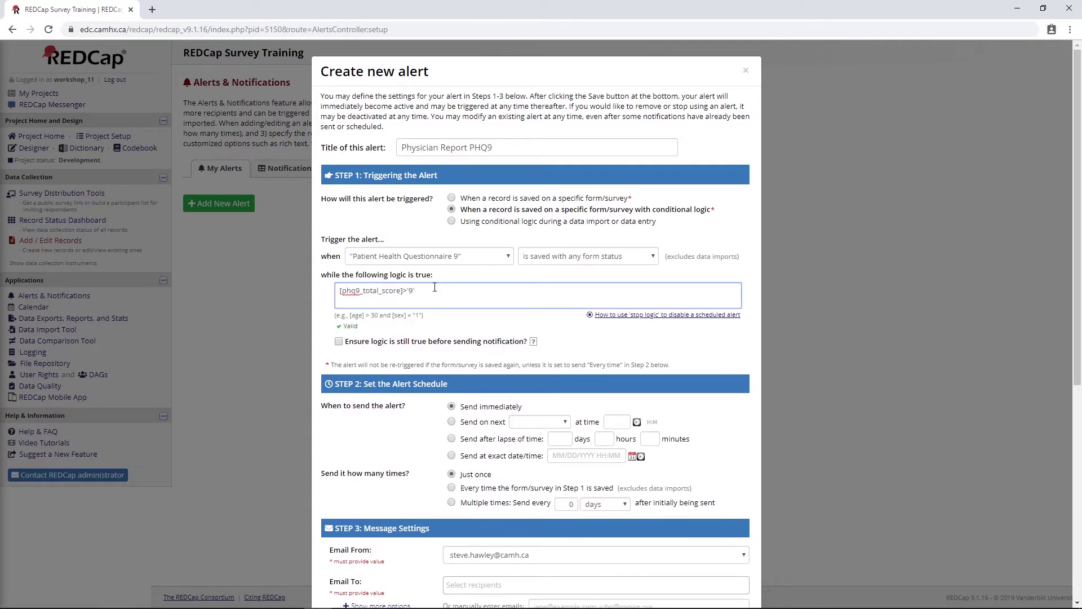
pyautogui.click(614, 315)
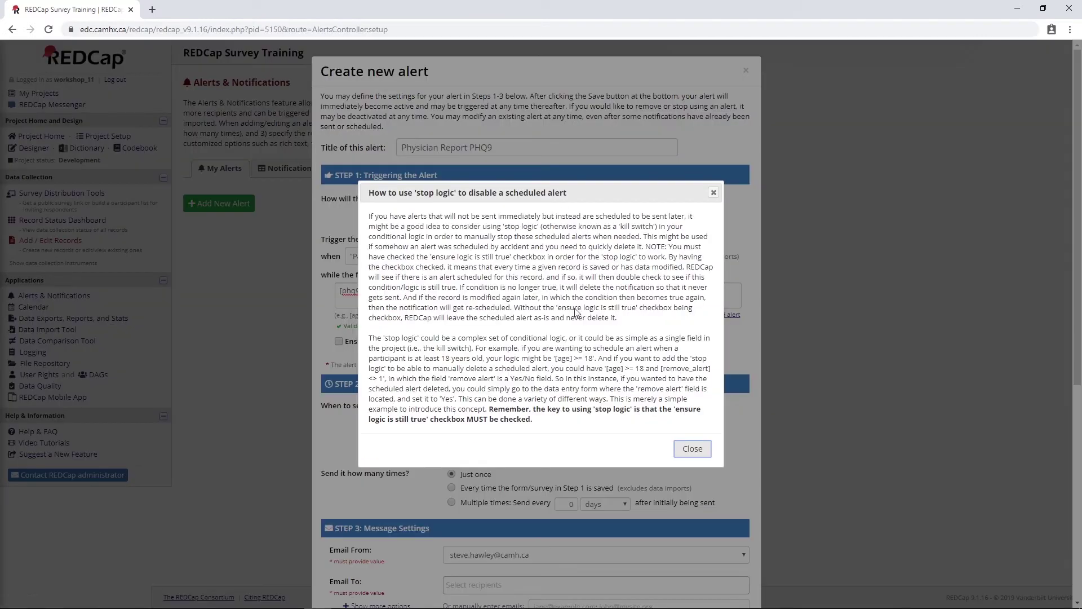
pyautogui.click(714, 192)
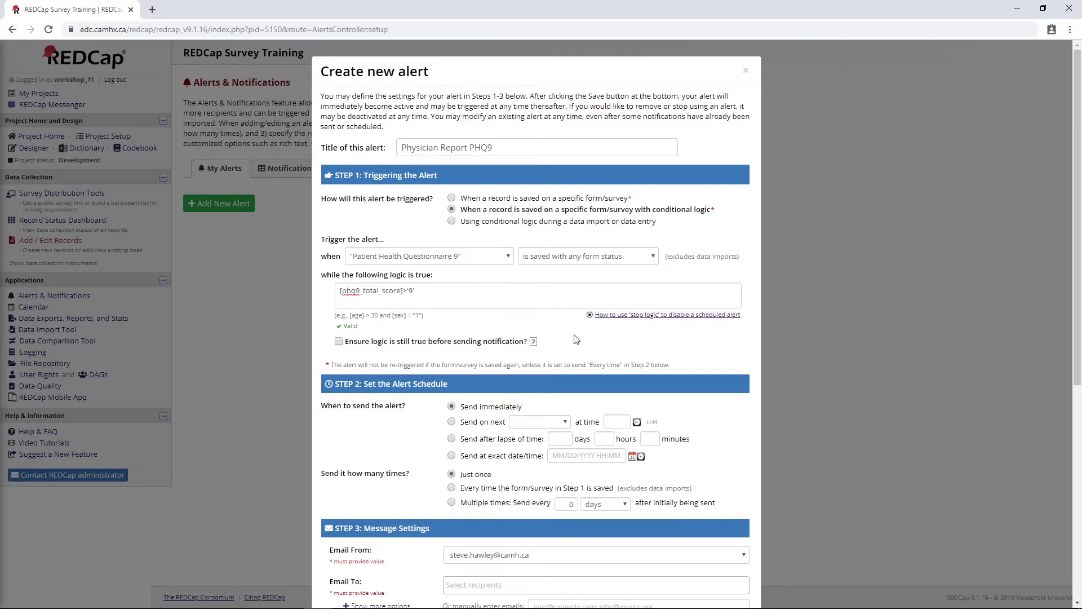
# Set the alert to send immediately after the trigger
pyautogui.scroll(-1, 575, 327)
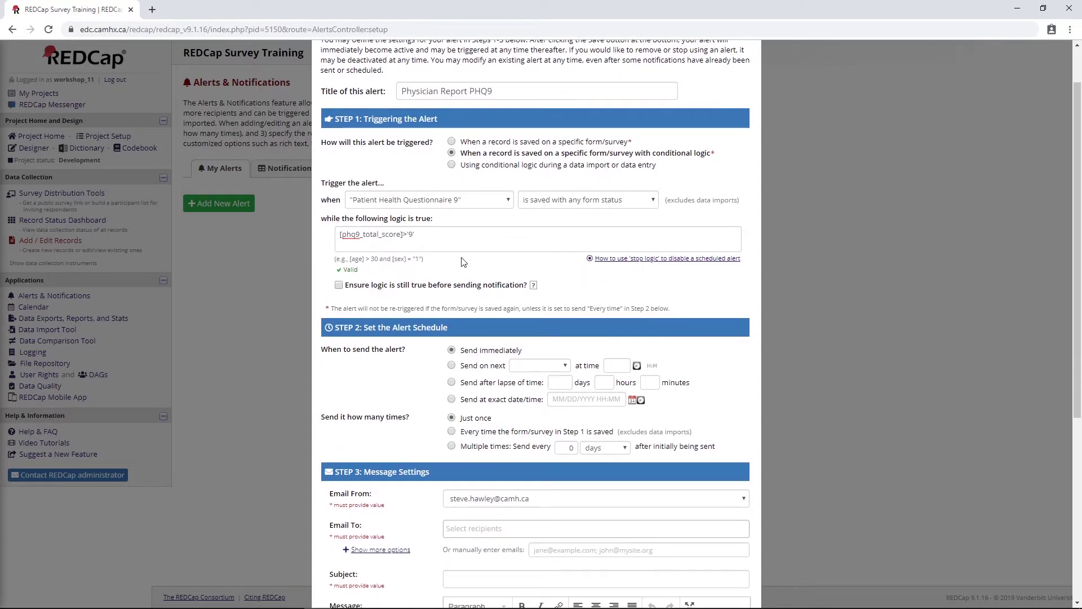
pyautogui.scroll(-2, 399, 305)
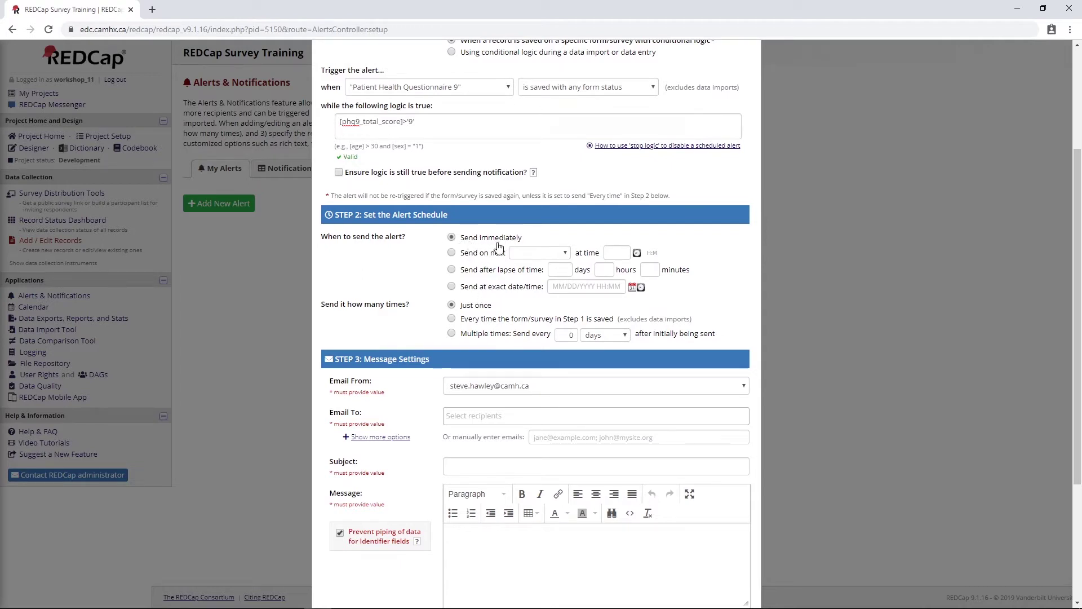
pyautogui.click(485, 255)
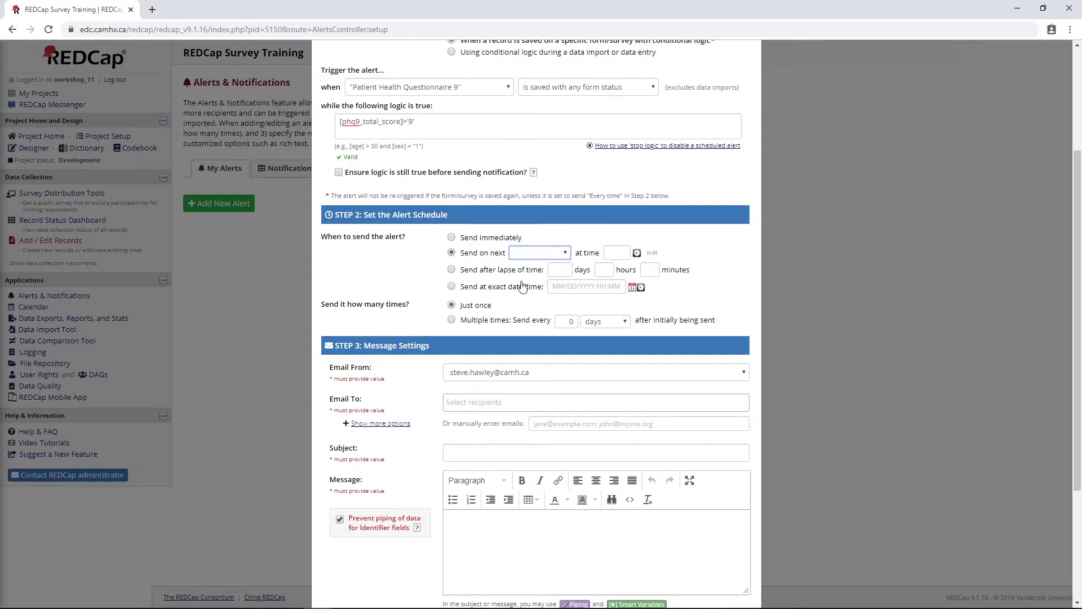
pyautogui.click(451, 237)
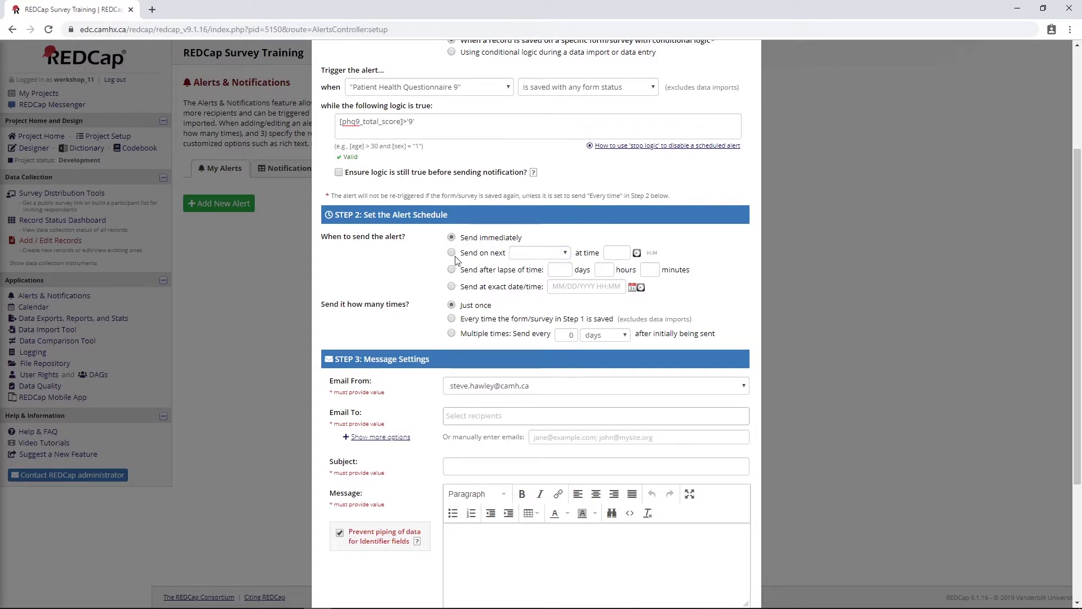
pyautogui.click(453, 253)
pyautogui.click(453, 270)
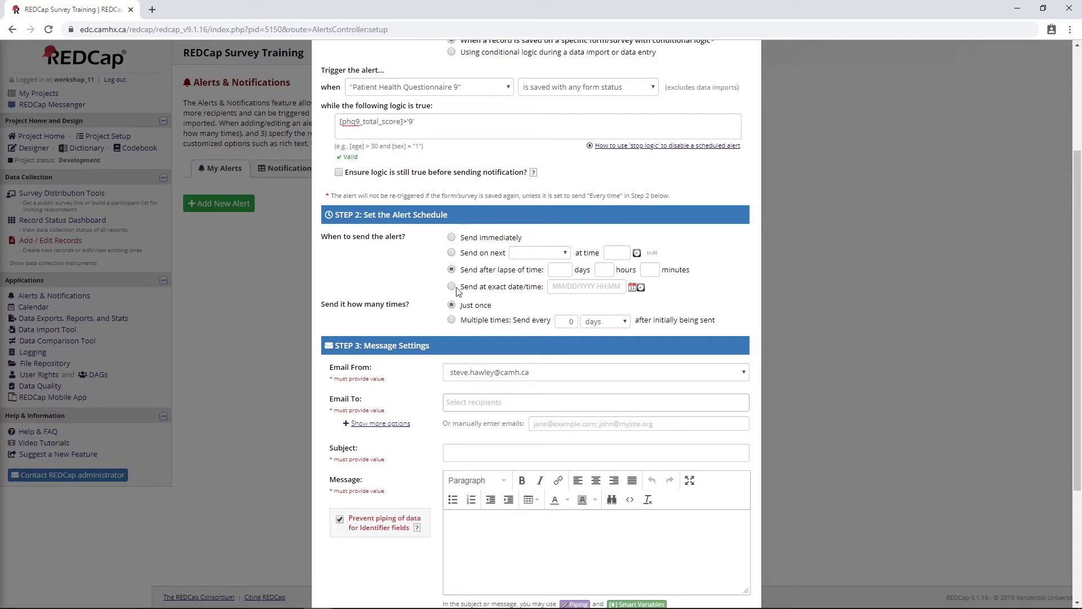
pyautogui.click(453, 239)
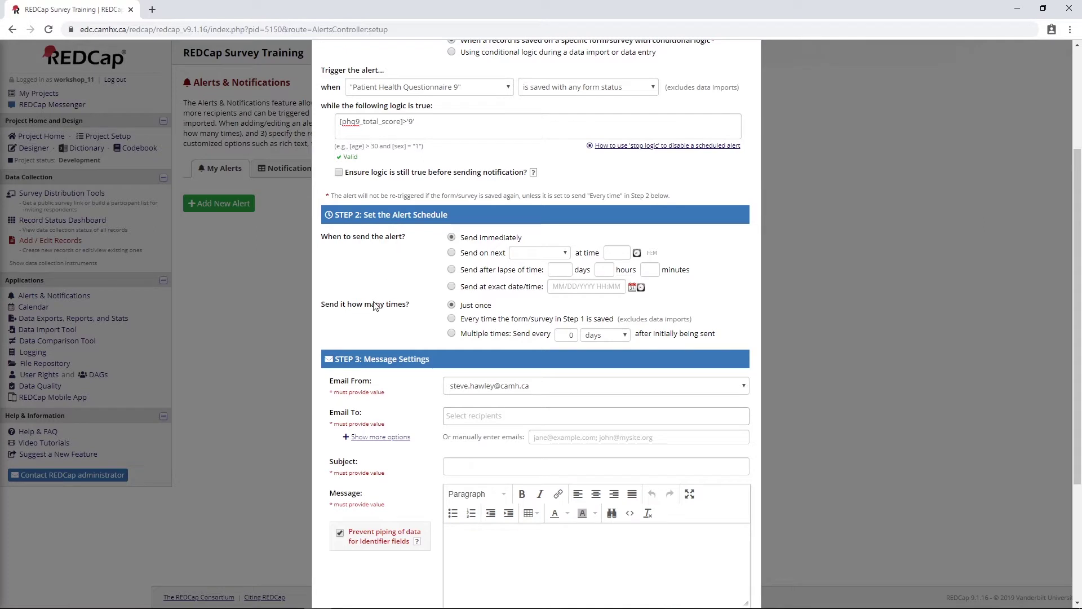
# Set the alert to be sent just once
pyautogui.click(453, 319)
pyautogui.click(451, 334)
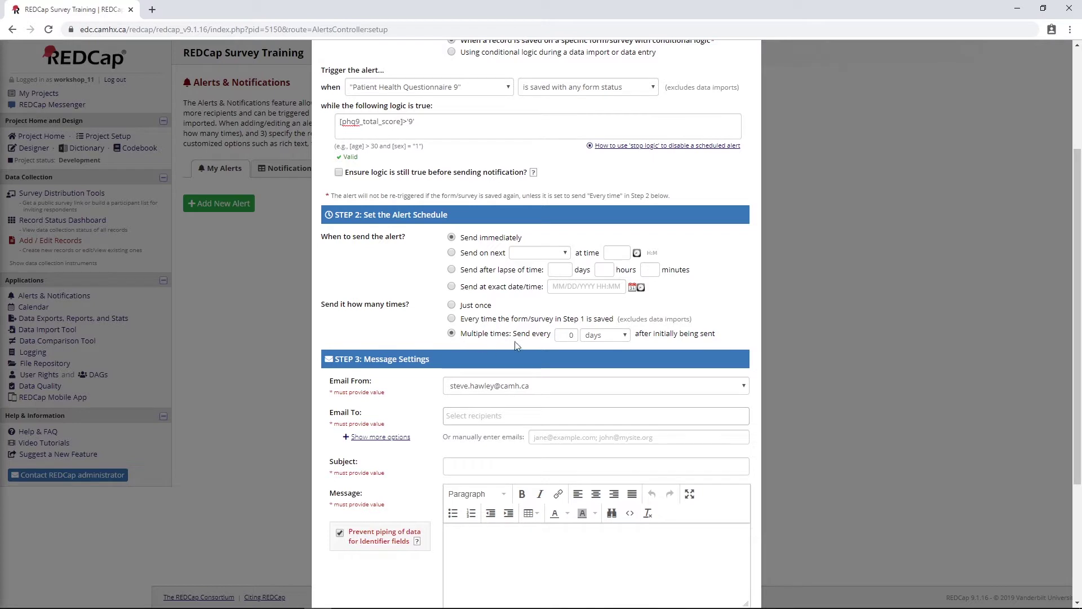
pyautogui.doubleClick(564, 335)
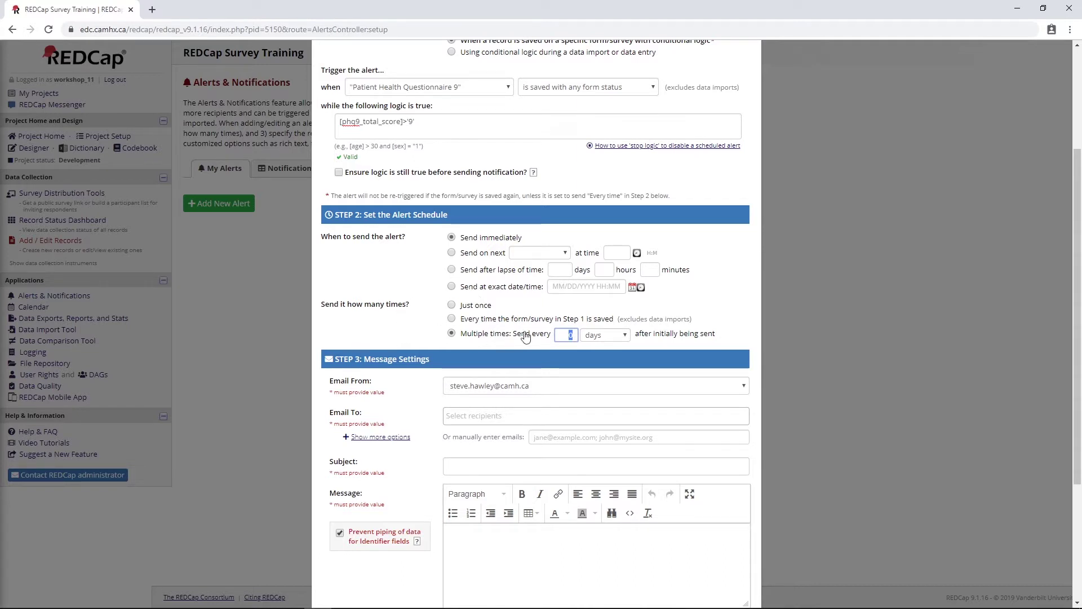
pyautogui.click(586, 337)
pyautogui.click(585, 336)
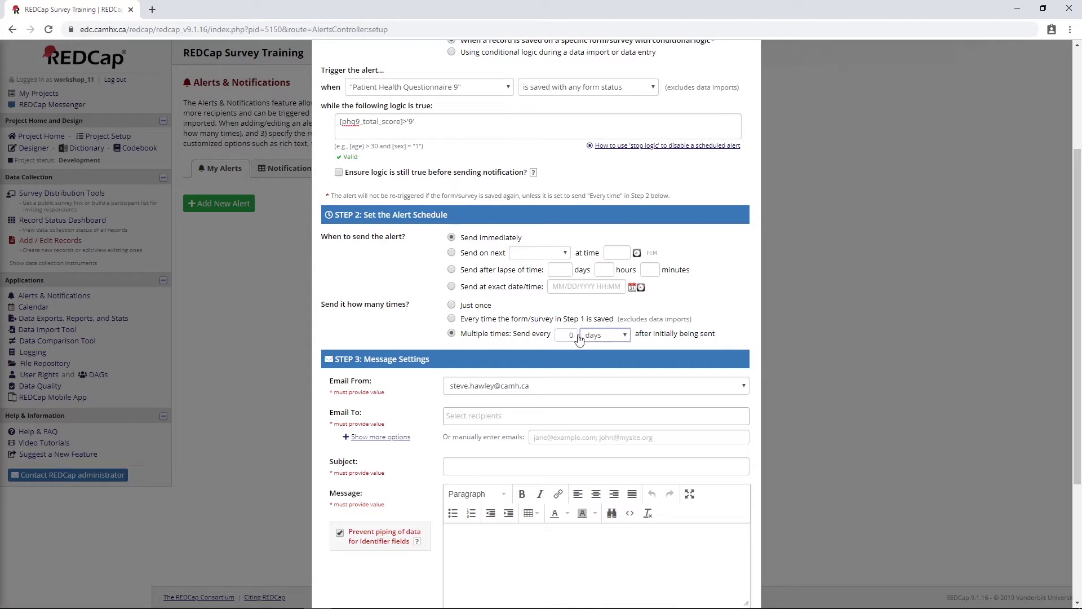
pyautogui.doubleClick(566, 337)
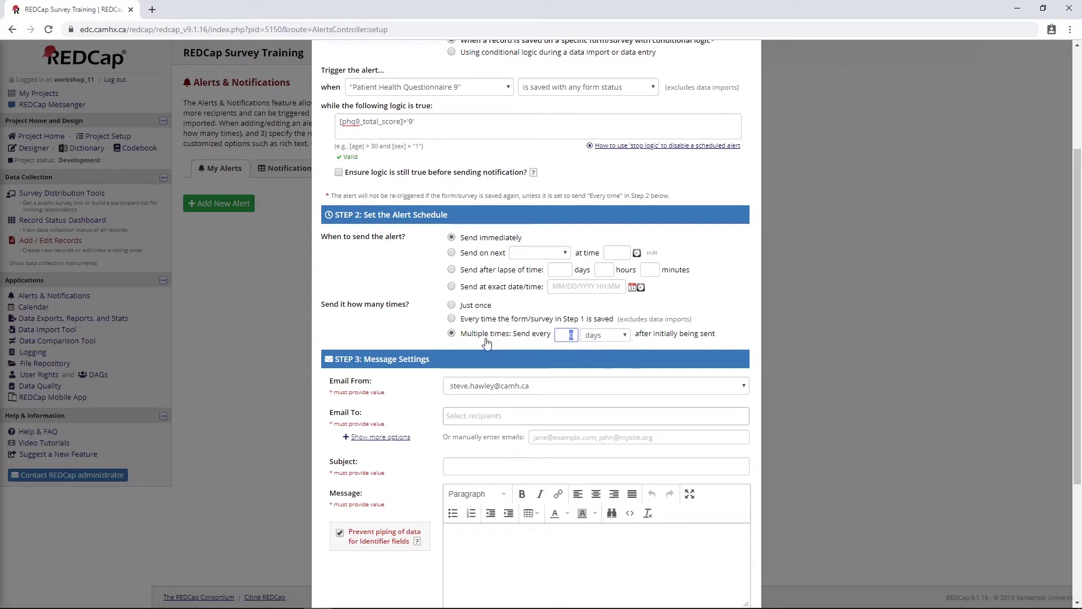
pyautogui.click(452, 305)
pyautogui.scroll(-2, 454, 309)
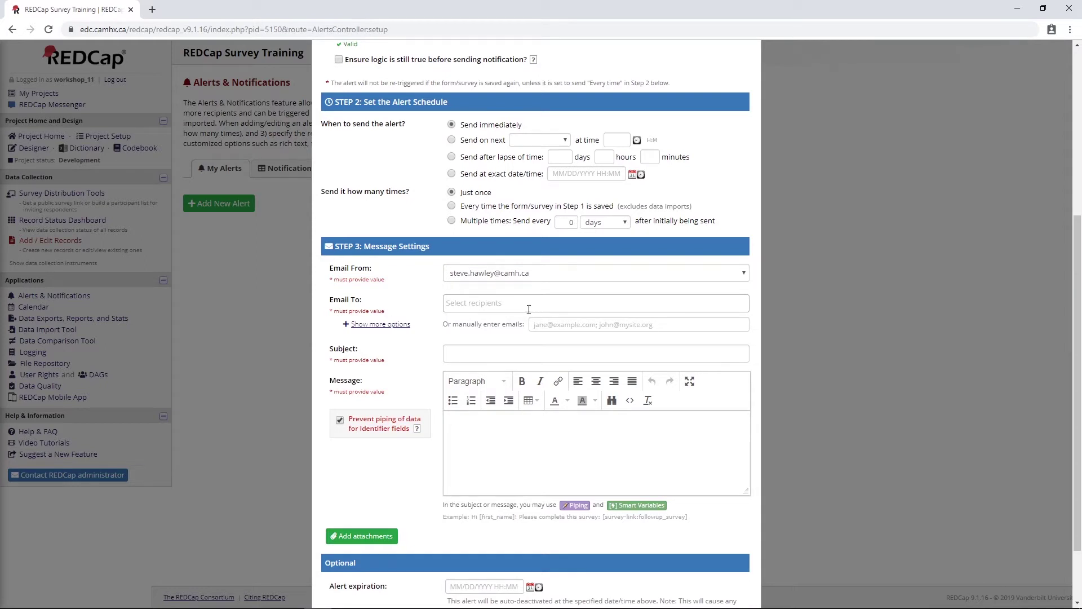
# Enter the physician's email address as a manually entered recipient
pyautogui.click(572, 303)
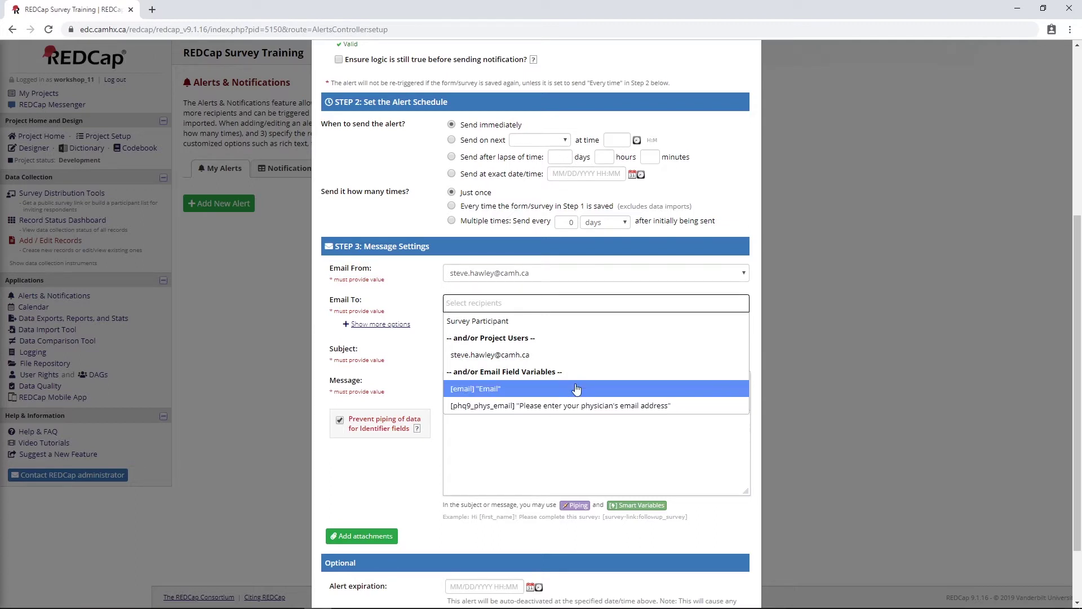
pyautogui.click(436, 308)
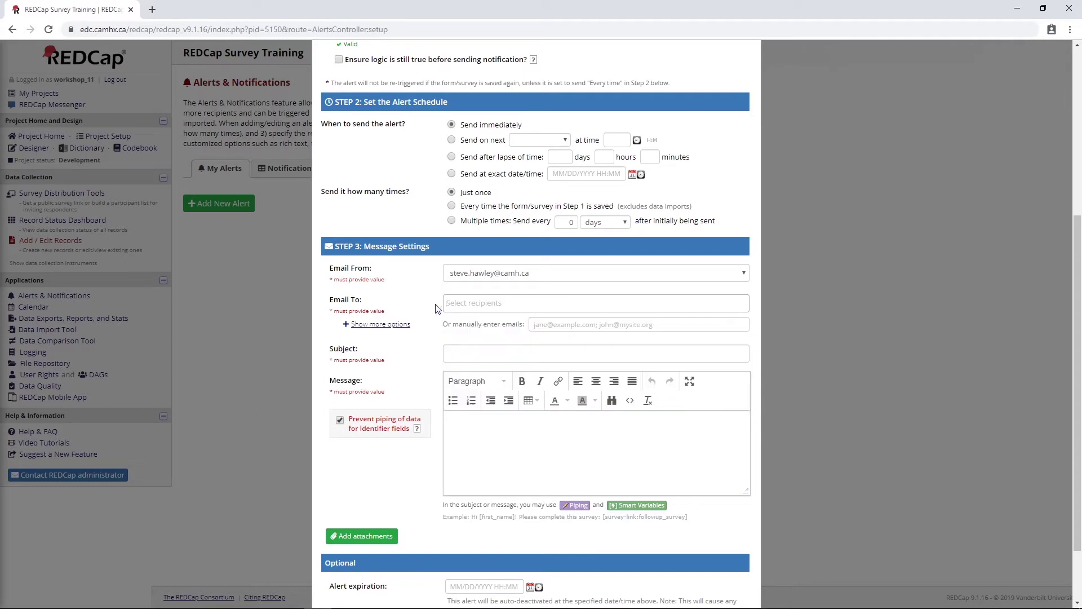
pyautogui.click(563, 327)
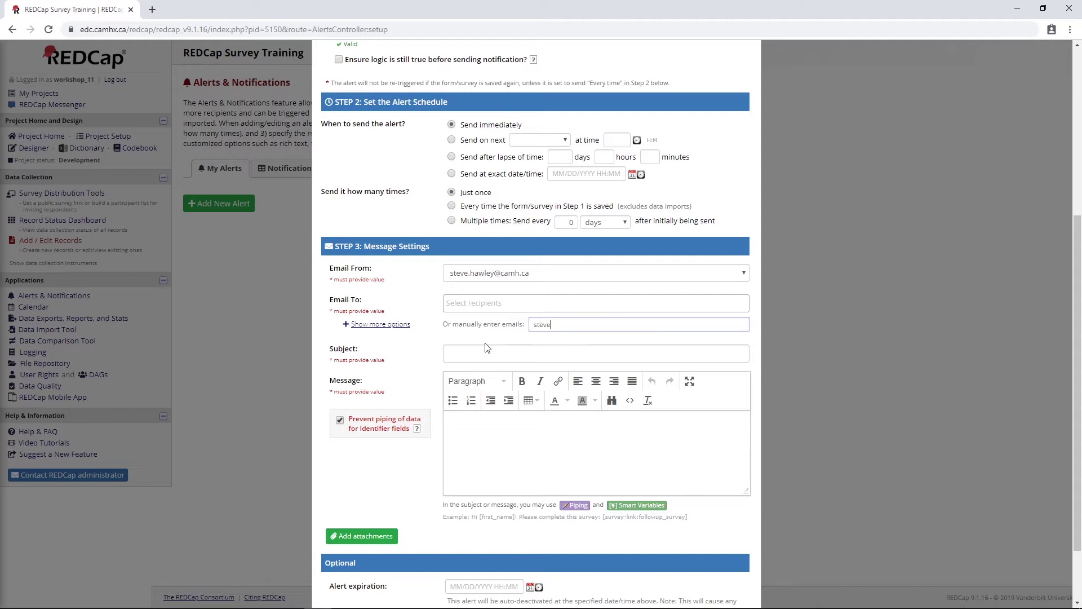
pyautogui.click(490, 302)
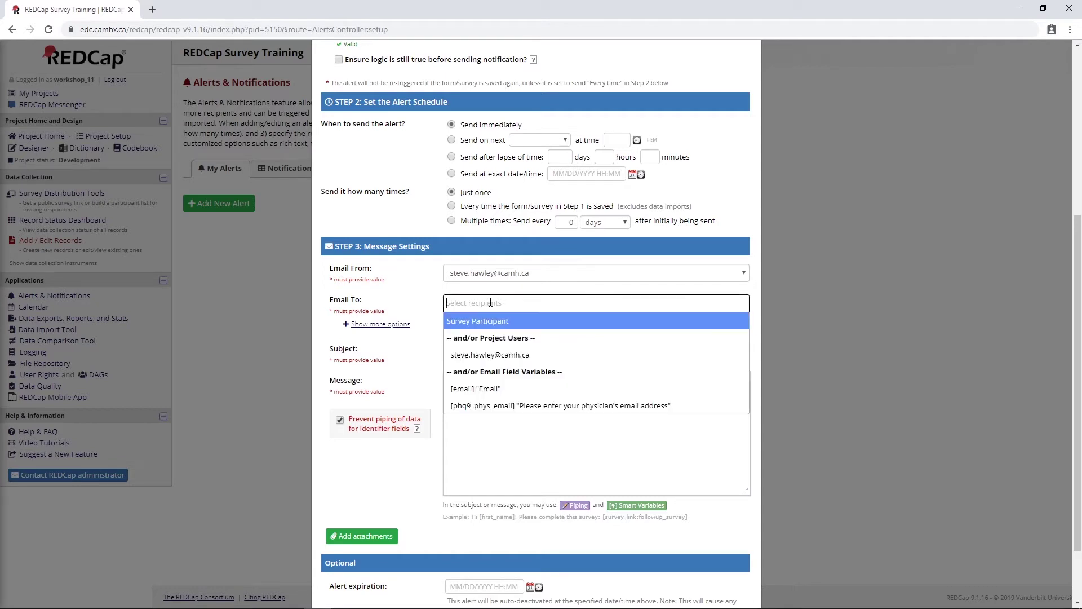
pyautogui.click(406, 302)
# Set subject 'PHQ9 Alert' and a message piping [survey-link:physcian_report] and [phq9_total_score]
pyautogui.click(501, 359)
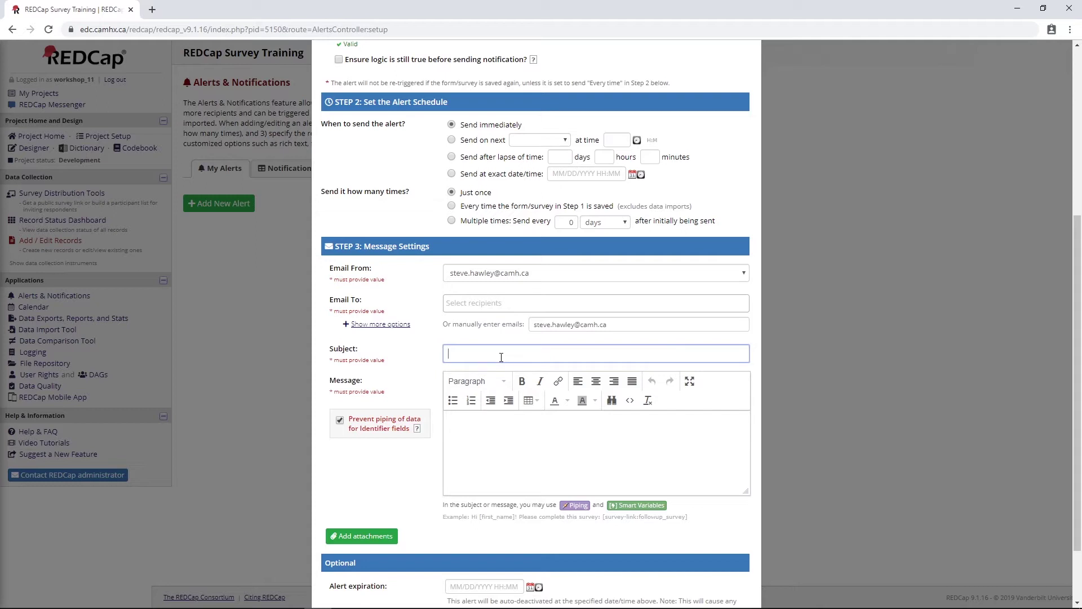
pyautogui.write('PHQ9 Alert')
pyautogui.click(493, 442)
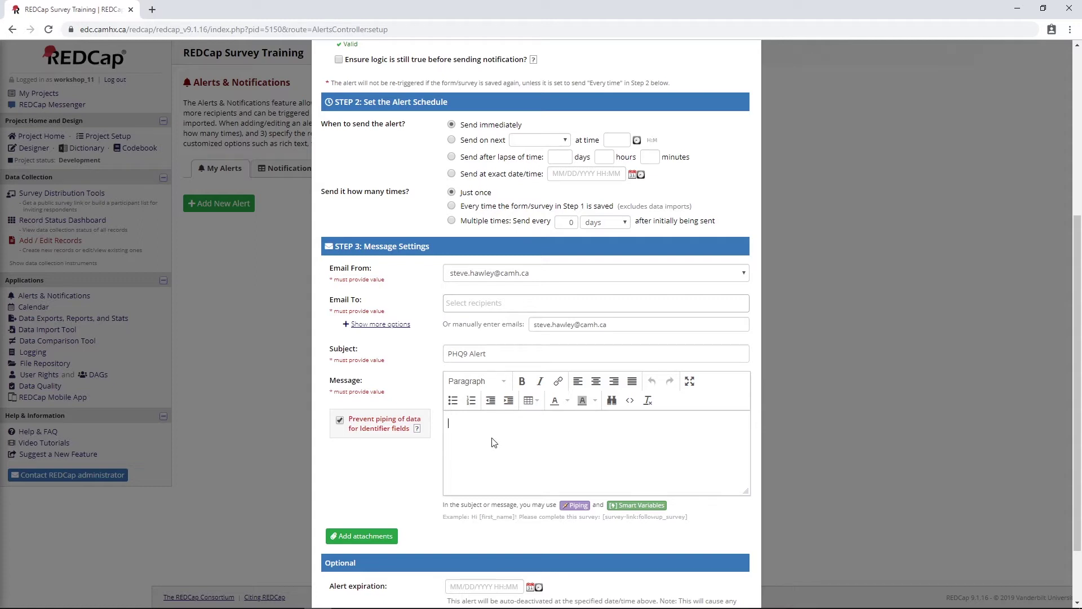
pyautogui.write('[su')
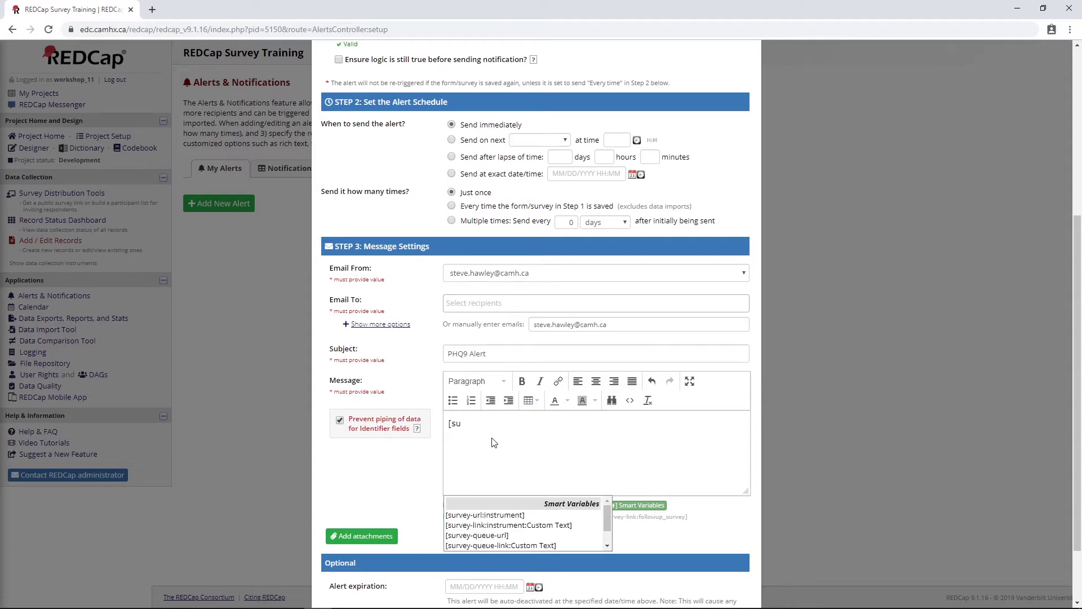
pyautogui.write('rveryy-link')
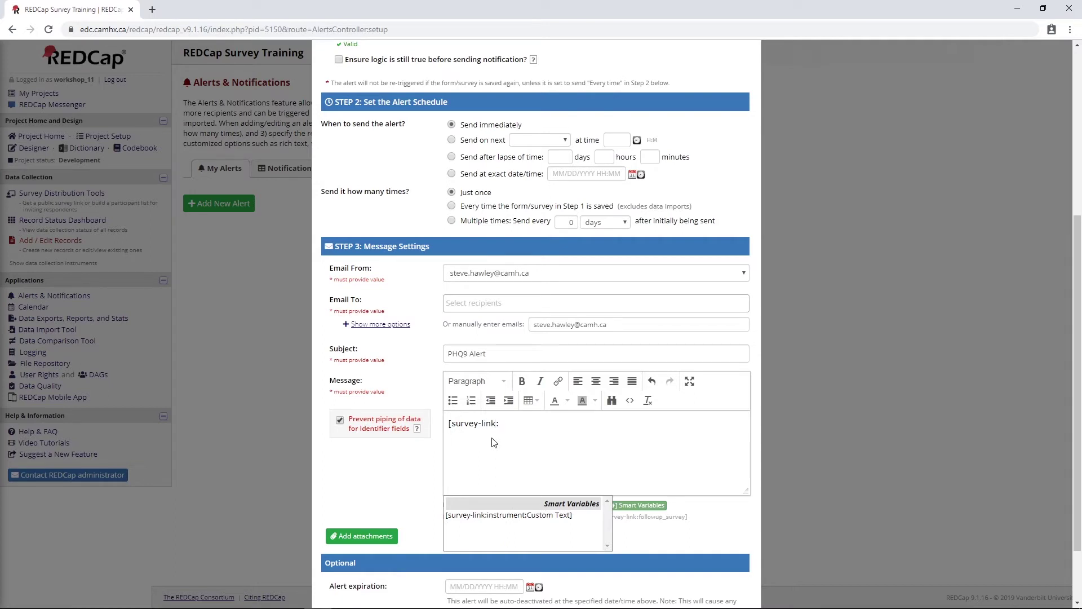
pyautogui.write(':phys')
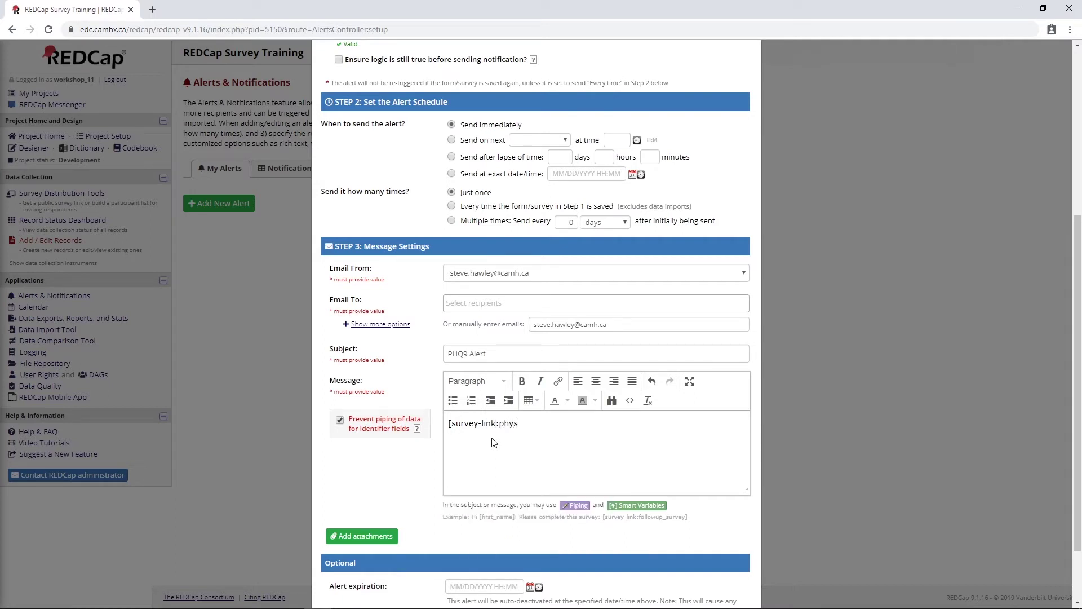
pyautogui.write('cian_report')
pyautogui.press('Return')
pyautogui.write('al_score')
pyautogui.scroll(-2, 473, 344)
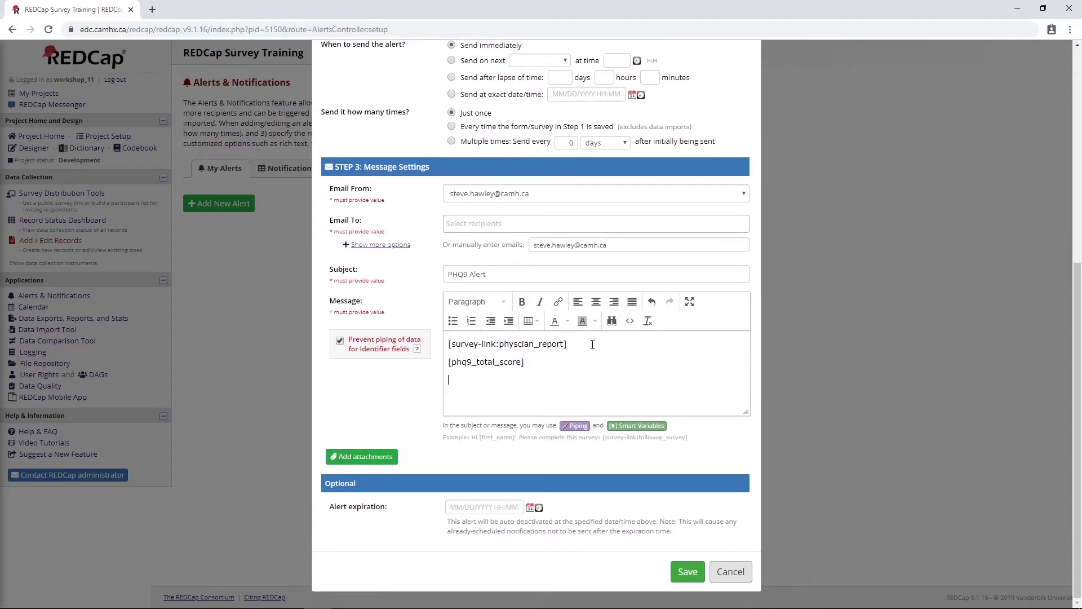
pyautogui.press('Return')
# Leave the expiration date unset and save the alert
pyautogui.click(484, 506)
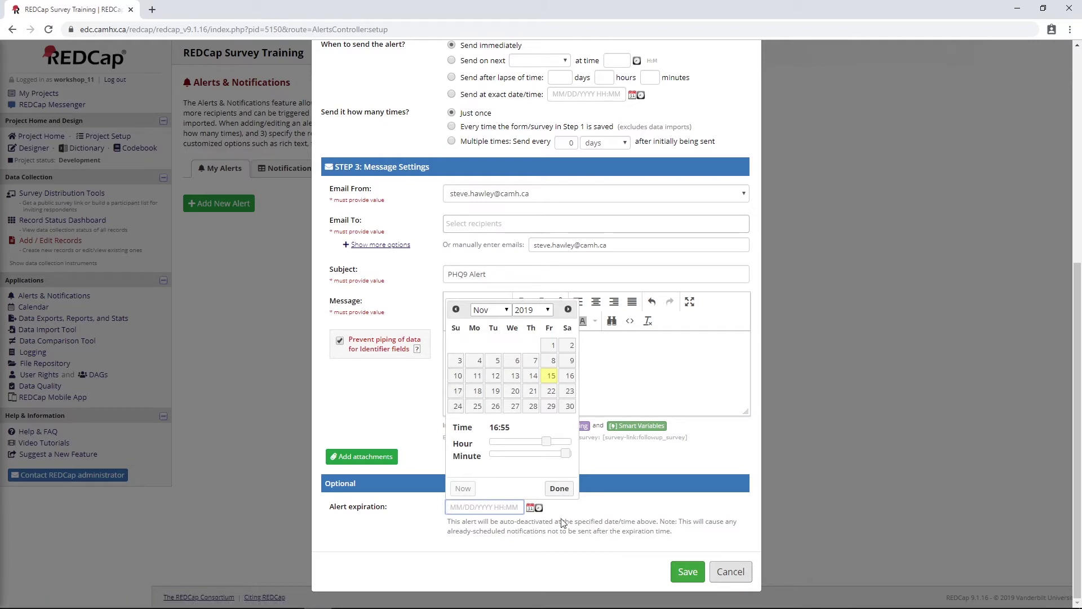
pyautogui.click(500, 539)
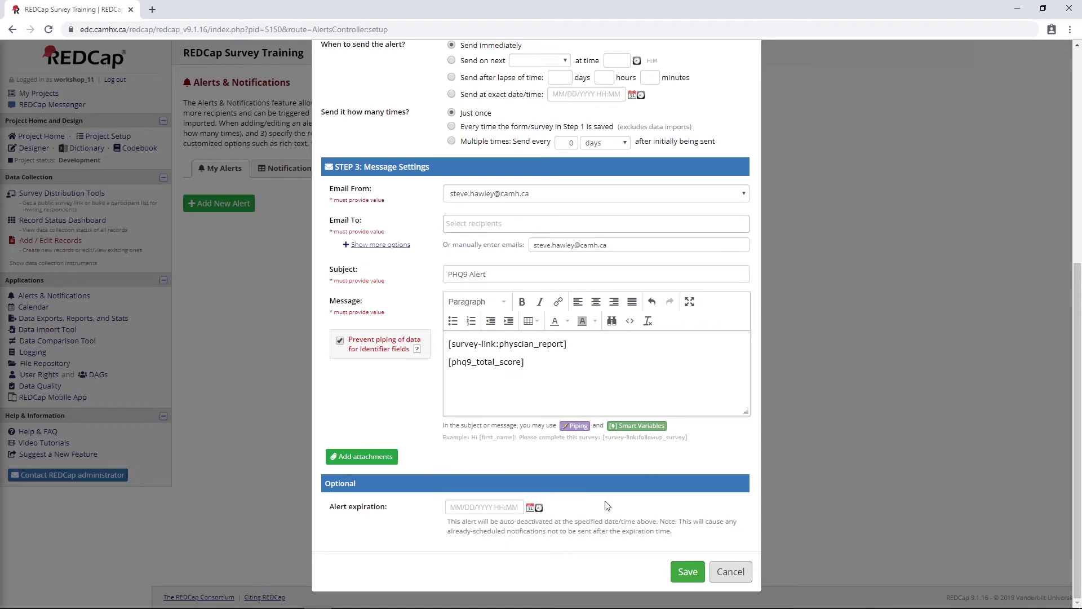
pyautogui.click(686, 571)
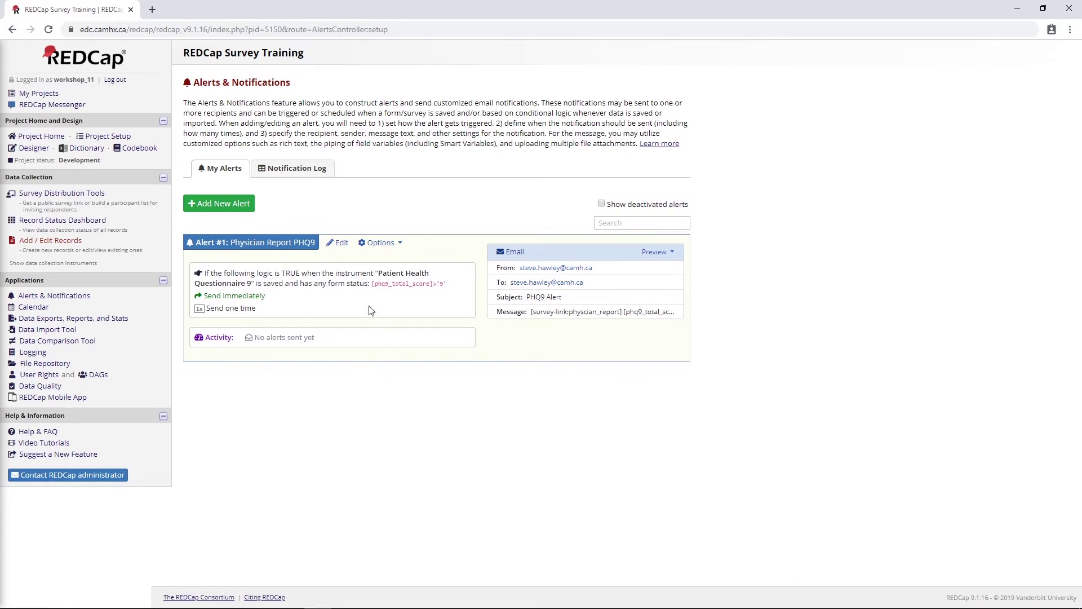
# Copy Alert #1 and open the resulting Alert #2 for editing
pyautogui.click(380, 243)
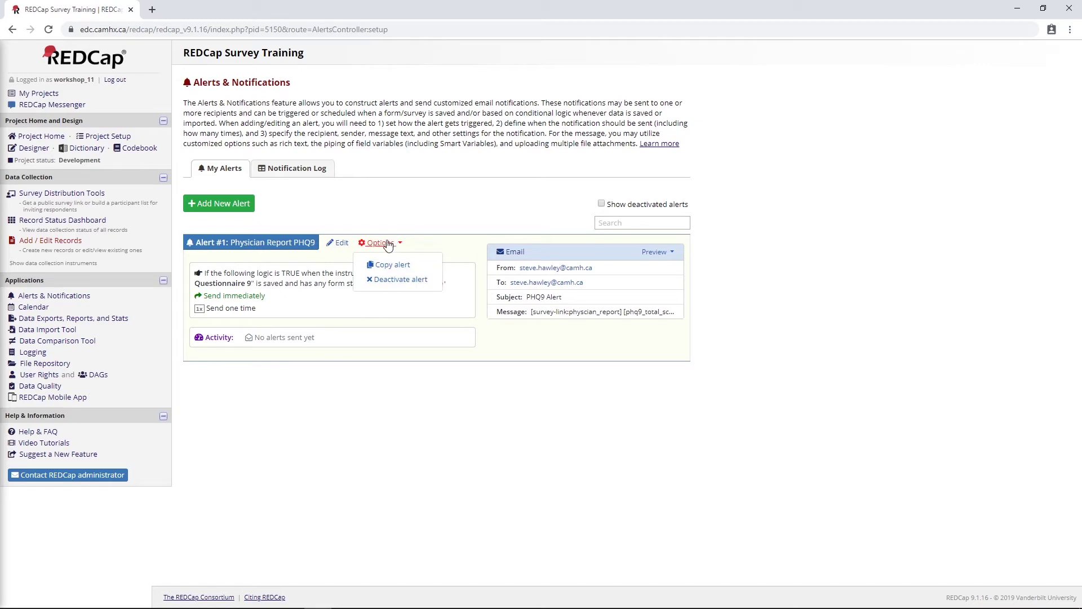
pyautogui.click(386, 266)
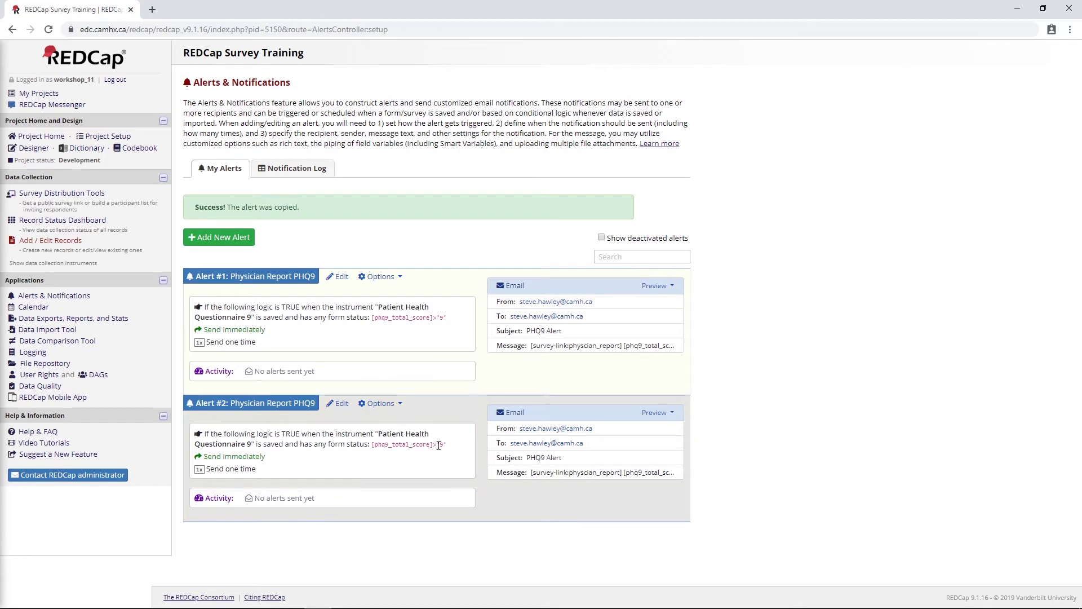
pyautogui.click(342, 370)
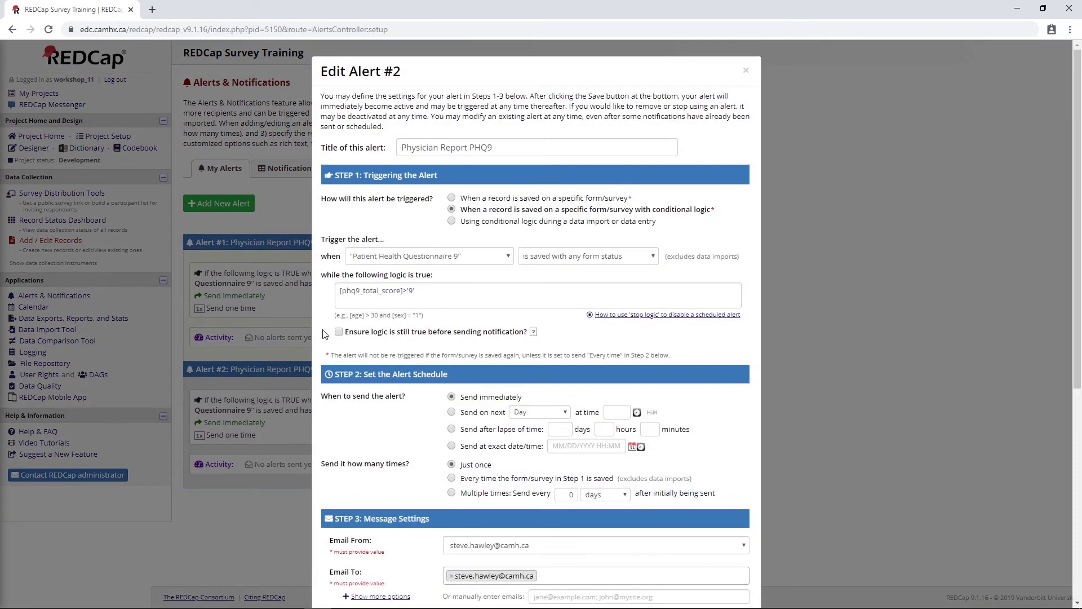
# Retitle the copy 'Physician Report PHQ9 <9' and change its logic to [phq9_total_score]<'9'
pyautogui.click(504, 148)
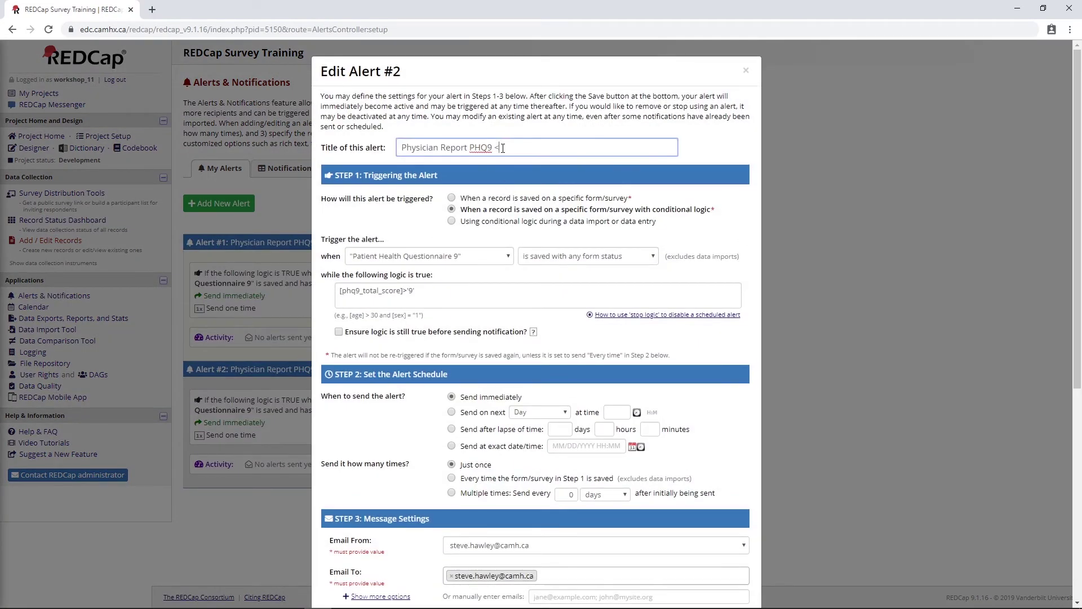
pyautogui.click(408, 290)
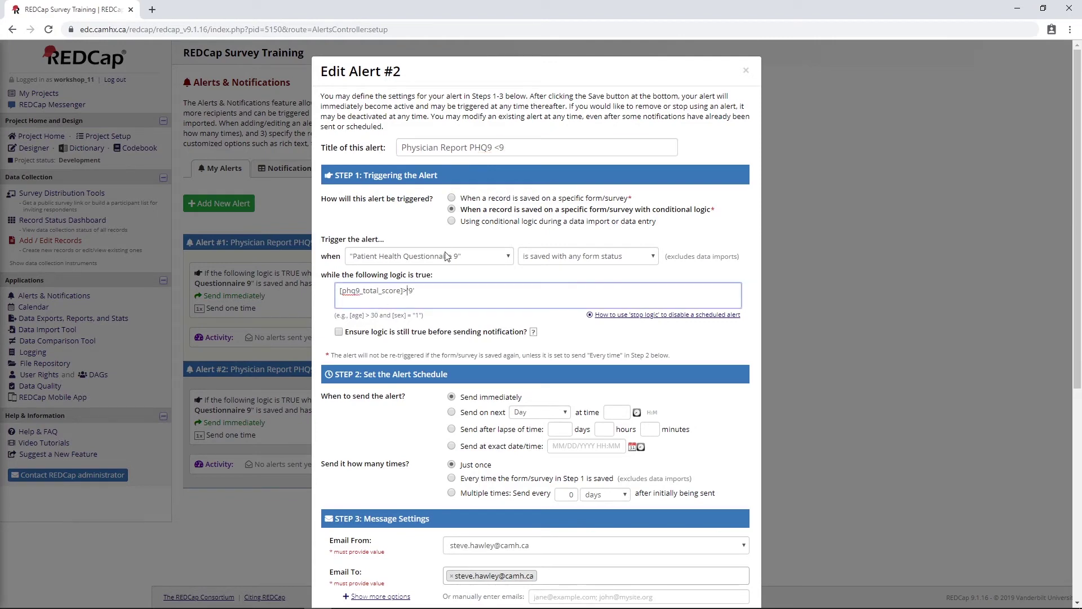
pyautogui.press('BackSpace')
pyautogui.press('BackSpace')
pyautogui.write("<'")
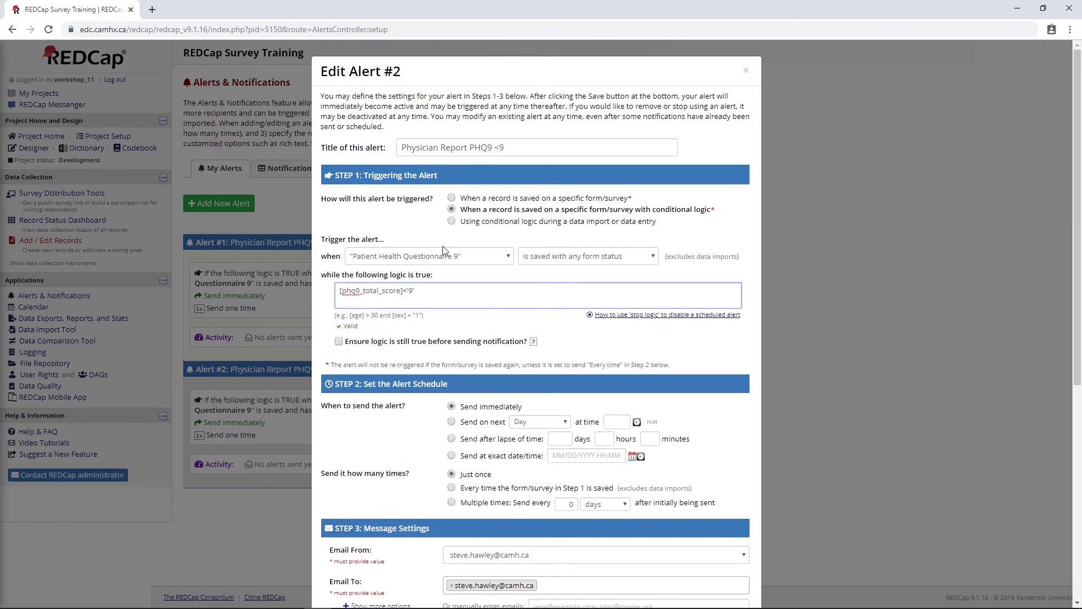
pyautogui.scroll(-6, 444, 250)
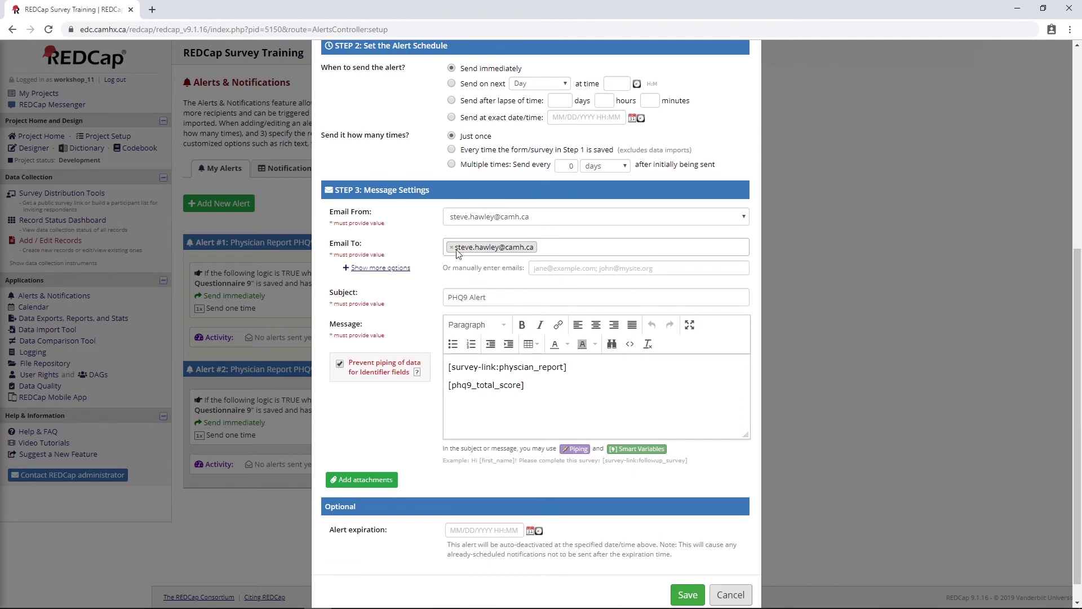
# Replace the listed recipient with the physician's manually entered email address and save
pyautogui.click(452, 248)
pyautogui.click(430, 253)
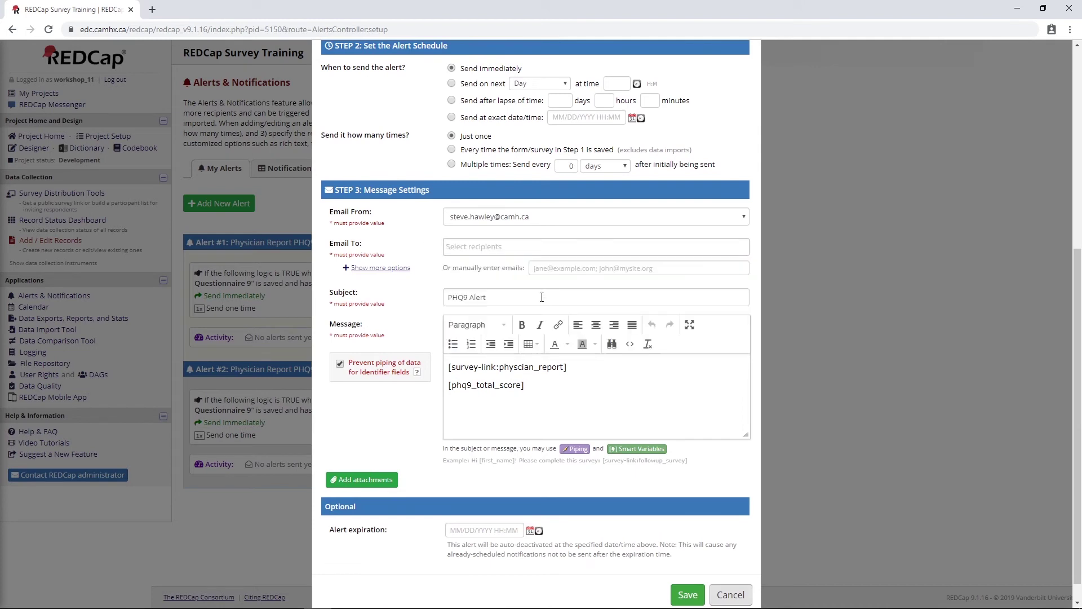
pyautogui.click(569, 269)
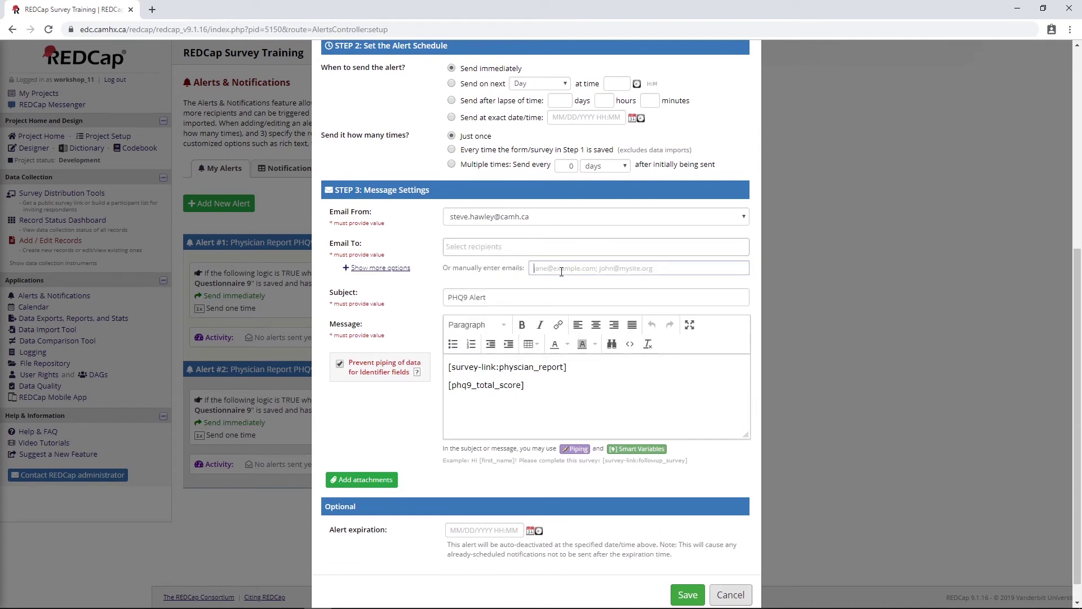
pyautogui.scroll(-1, 620, 508)
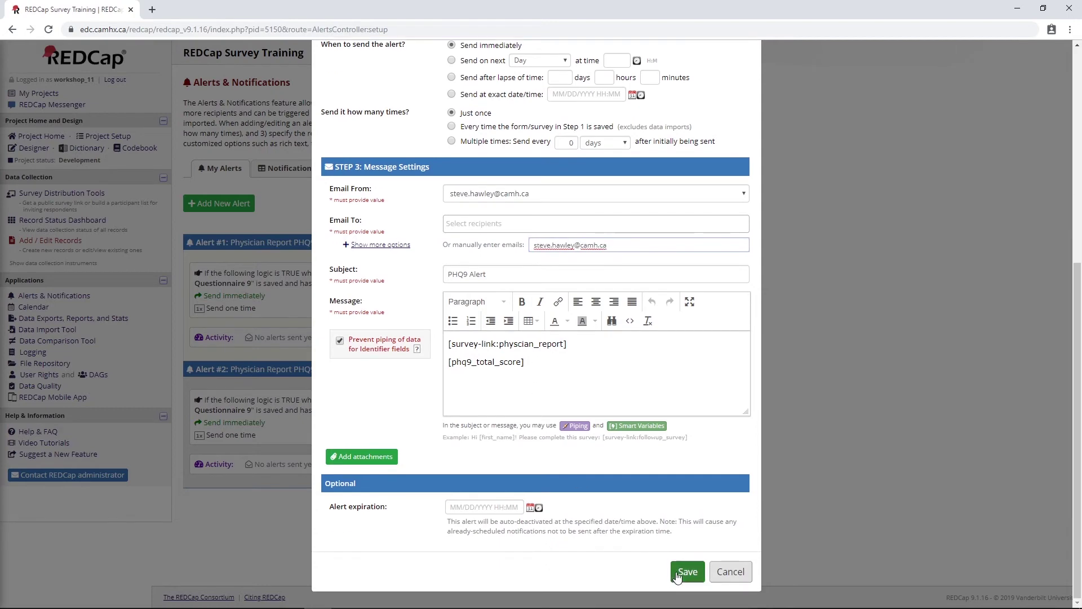
pyautogui.click(678, 574)
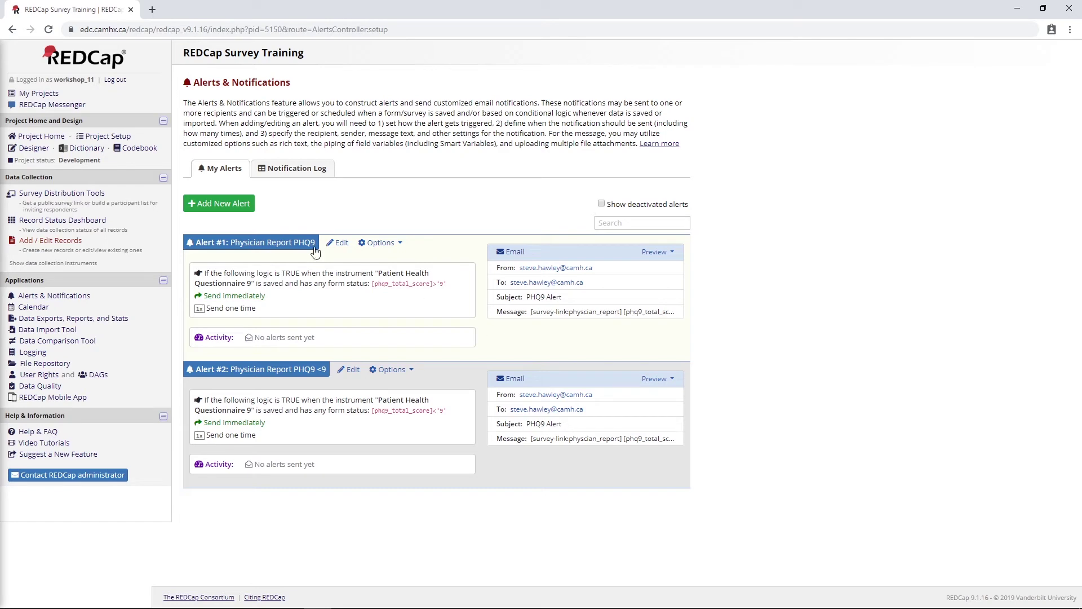
pyautogui.click(64, 221)
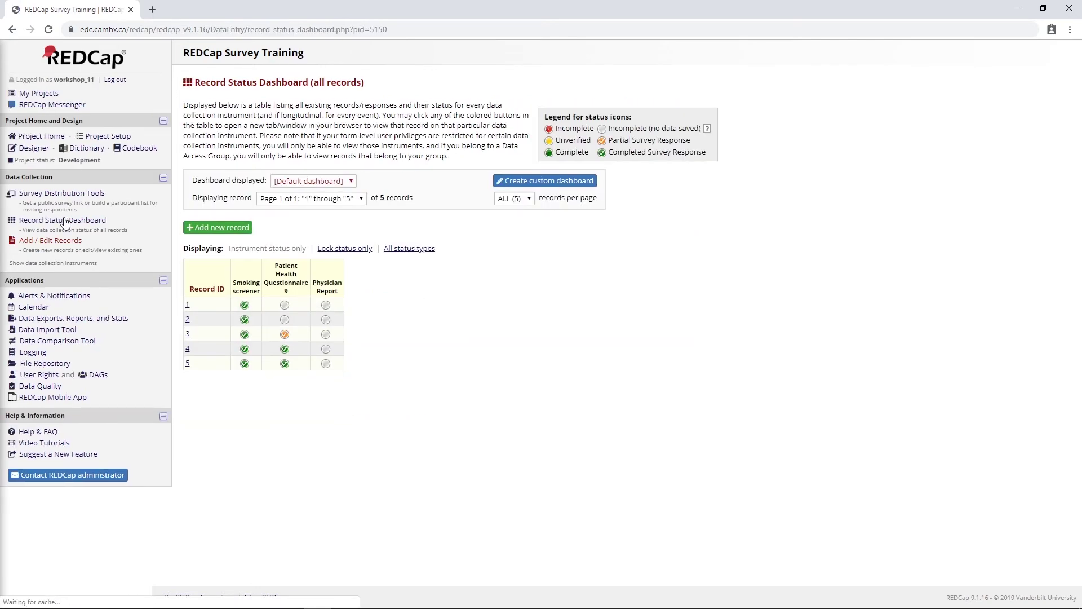
# Open record 2's PHQ-9 form and launch it as a live survey
pyautogui.click(285, 320)
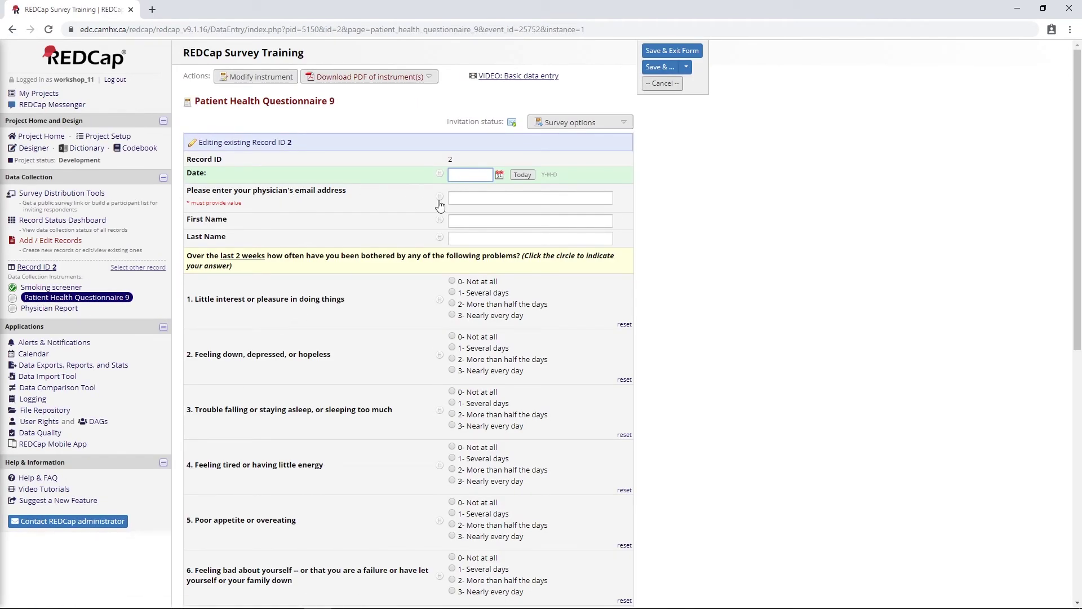
pyautogui.click(467, 198)
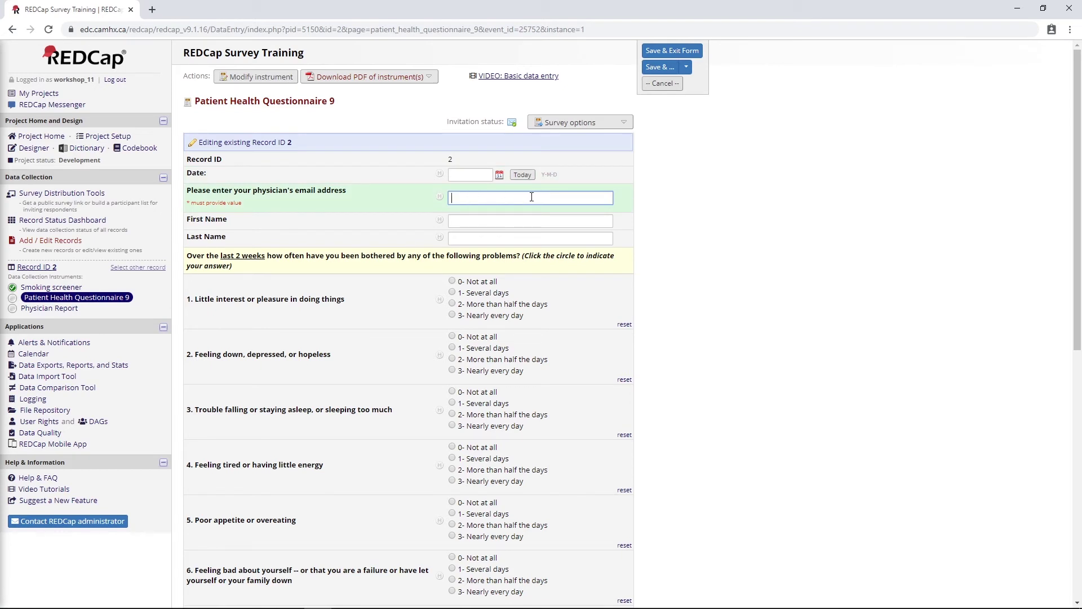
pyautogui.click(581, 123)
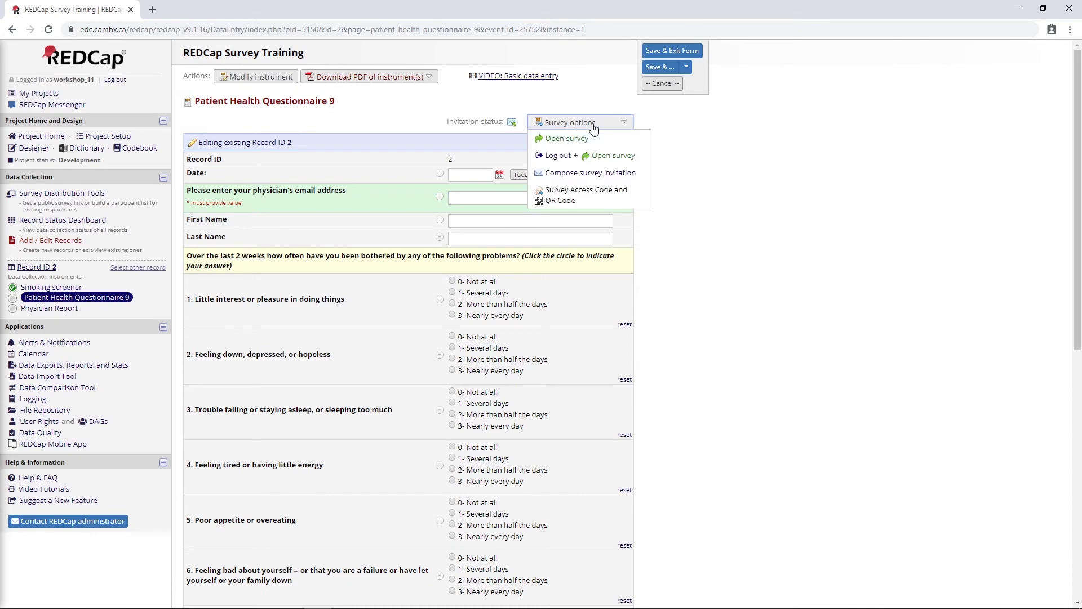
pyautogui.click(564, 139)
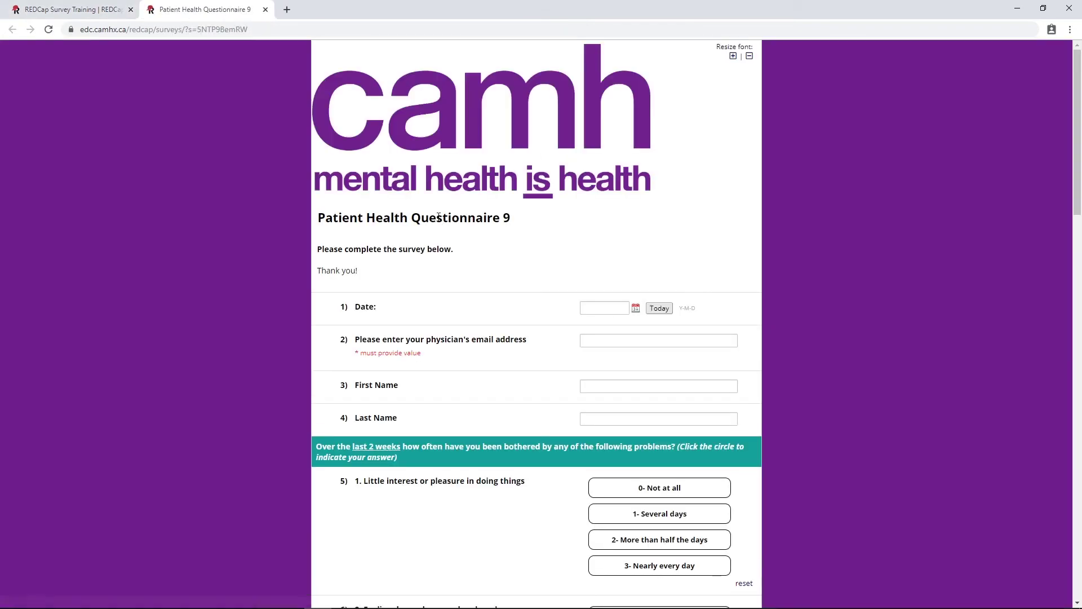
# Submit record 2's PHQ-9 test survey and dismiss the required-field notice
pyautogui.scroll(-3, 527, 198)
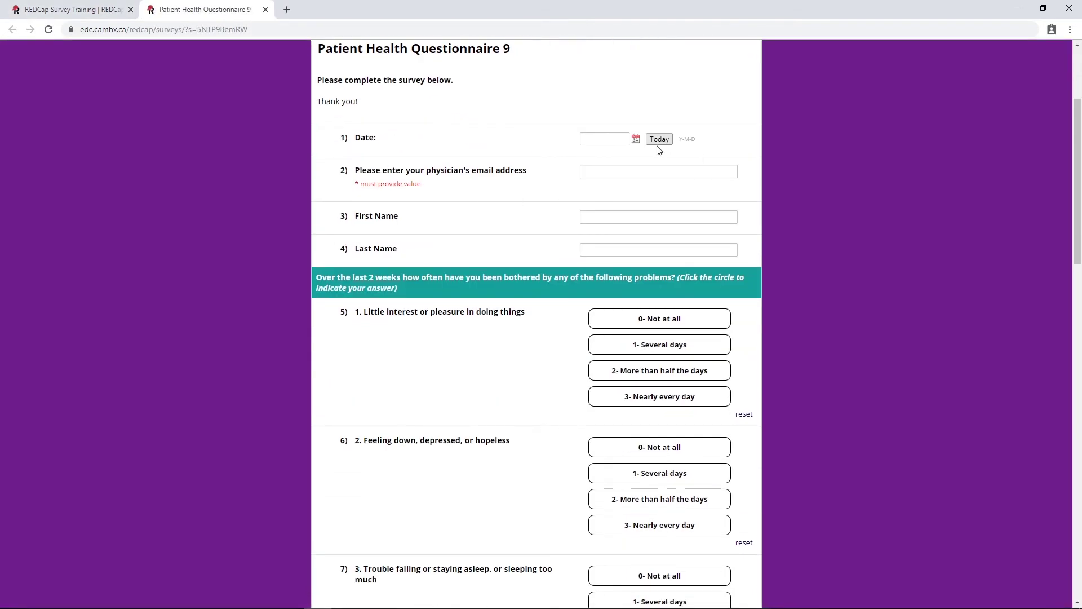
pyautogui.scroll(-14, 531, 207)
pyautogui.scroll(-5, 510, 303)
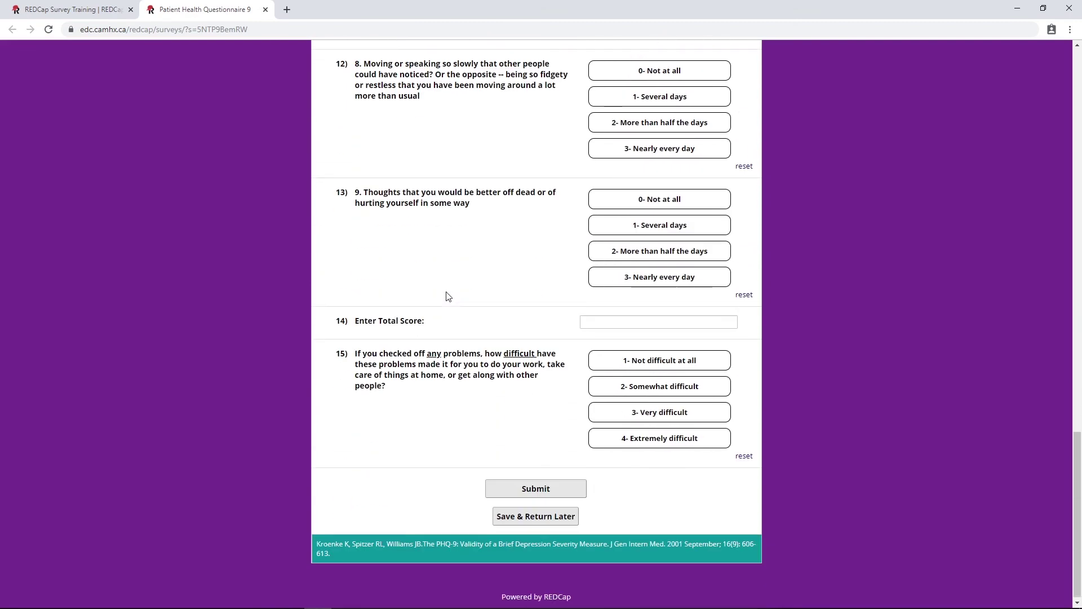
pyautogui.click(595, 319)
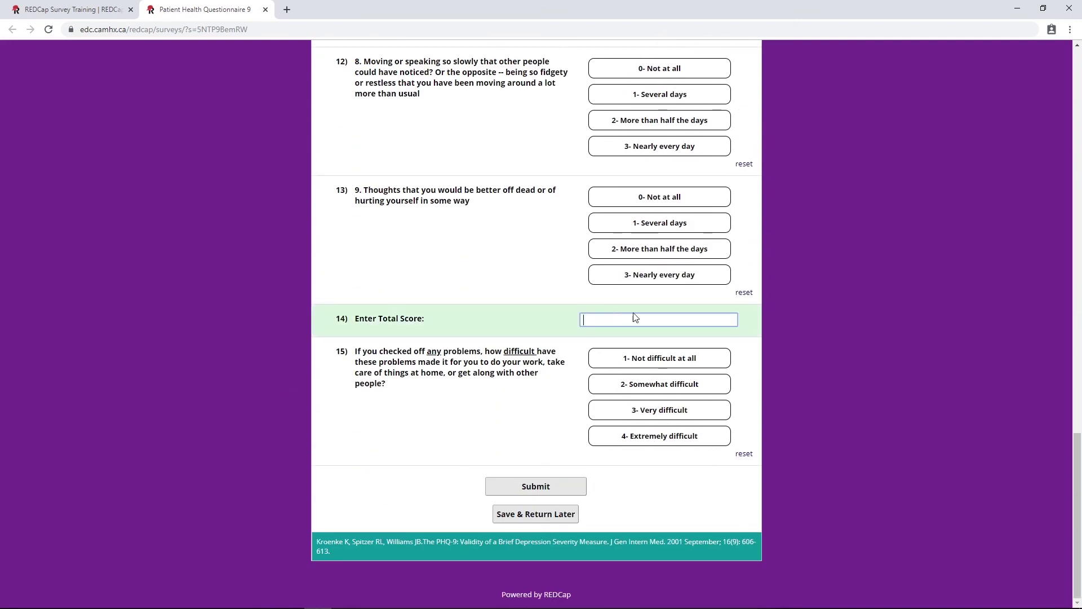
pyautogui.click(510, 488)
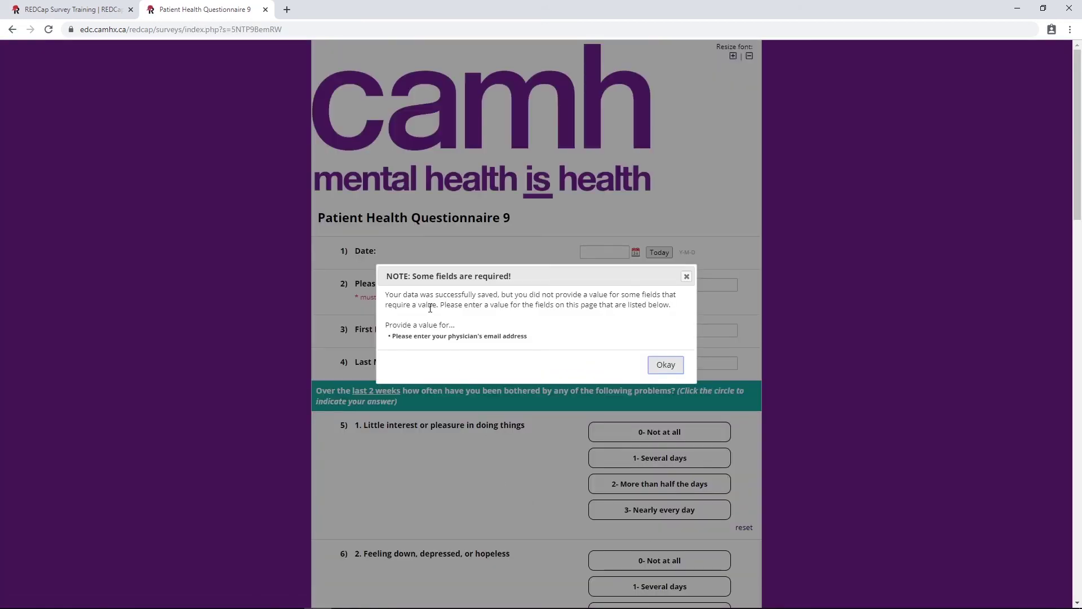
pyautogui.click(665, 366)
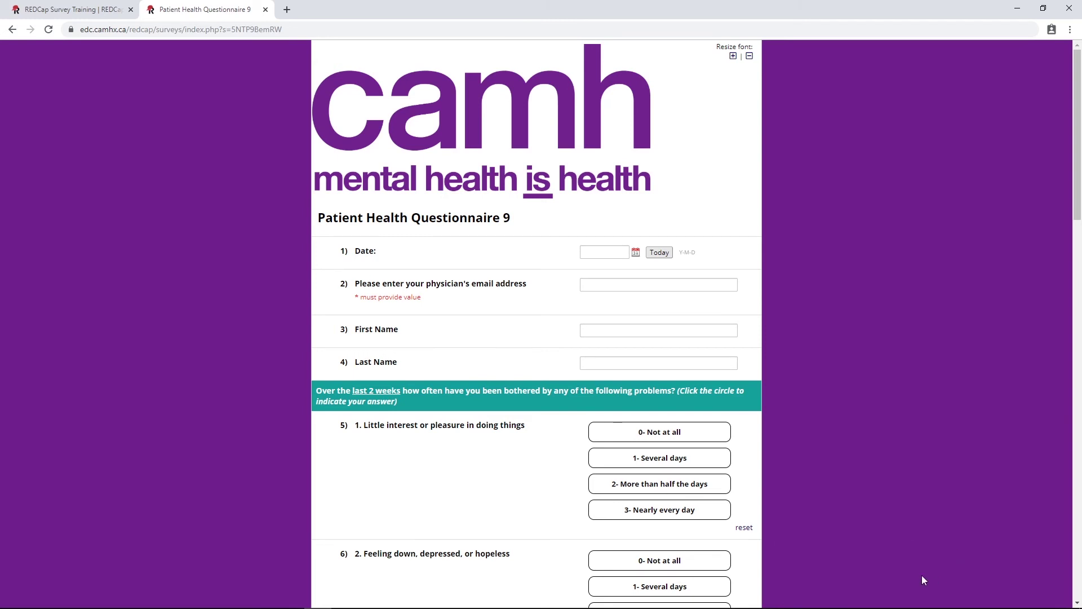
# Leave the data entry form without saving and open the Notification Log
pyautogui.click(62, 10)
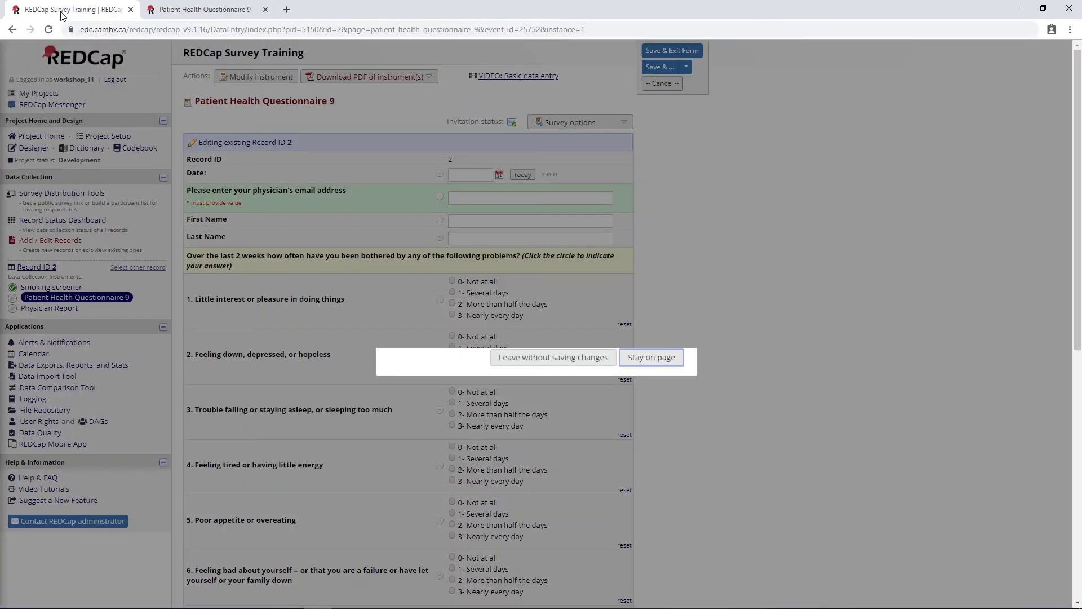
pyautogui.click(569, 361)
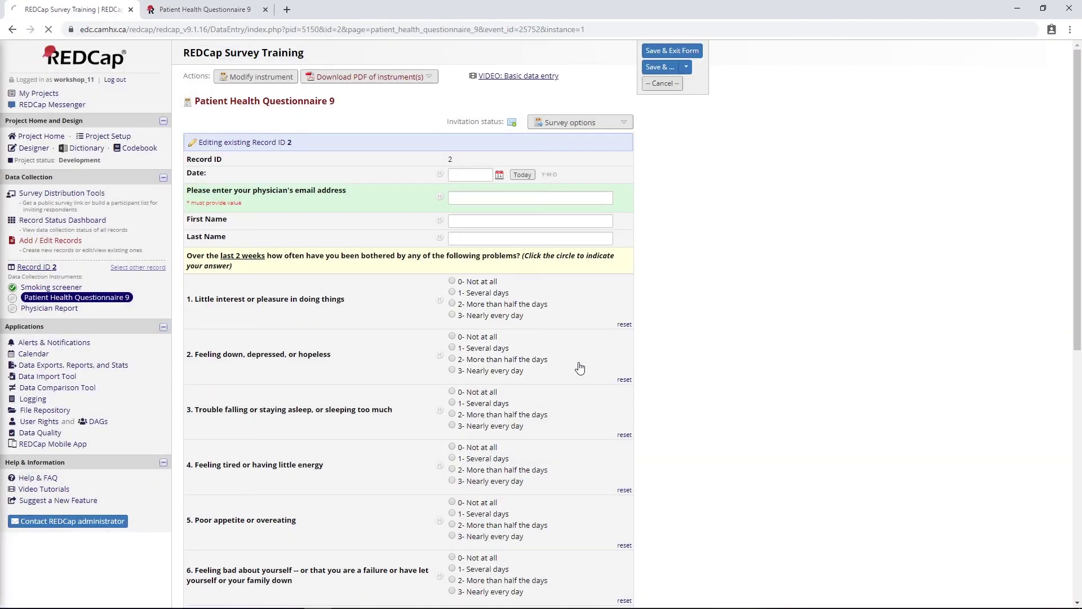
pyautogui.click(66, 304)
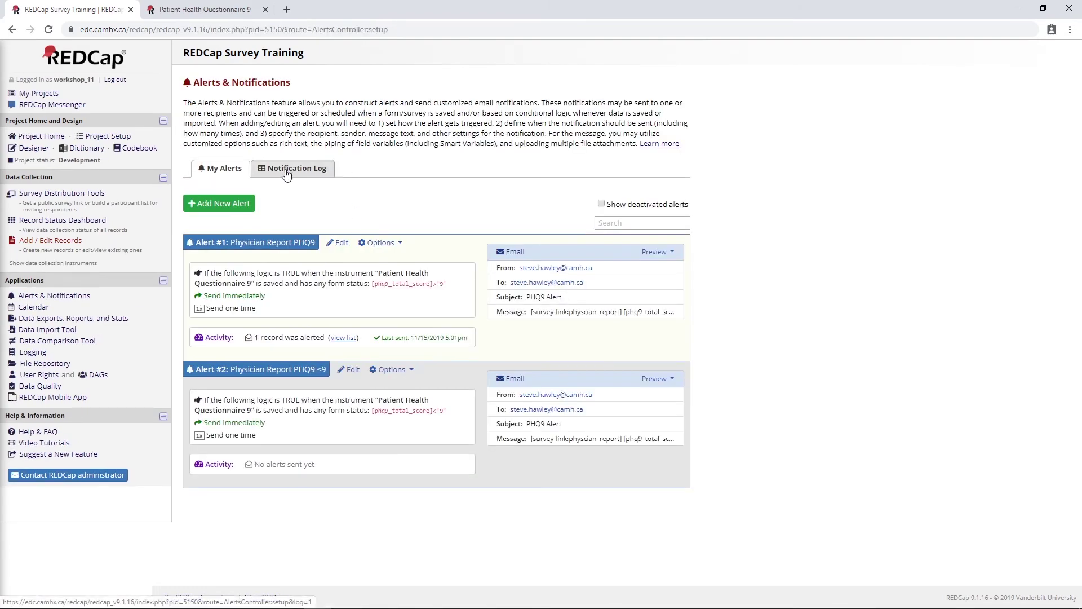
pyautogui.click(287, 170)
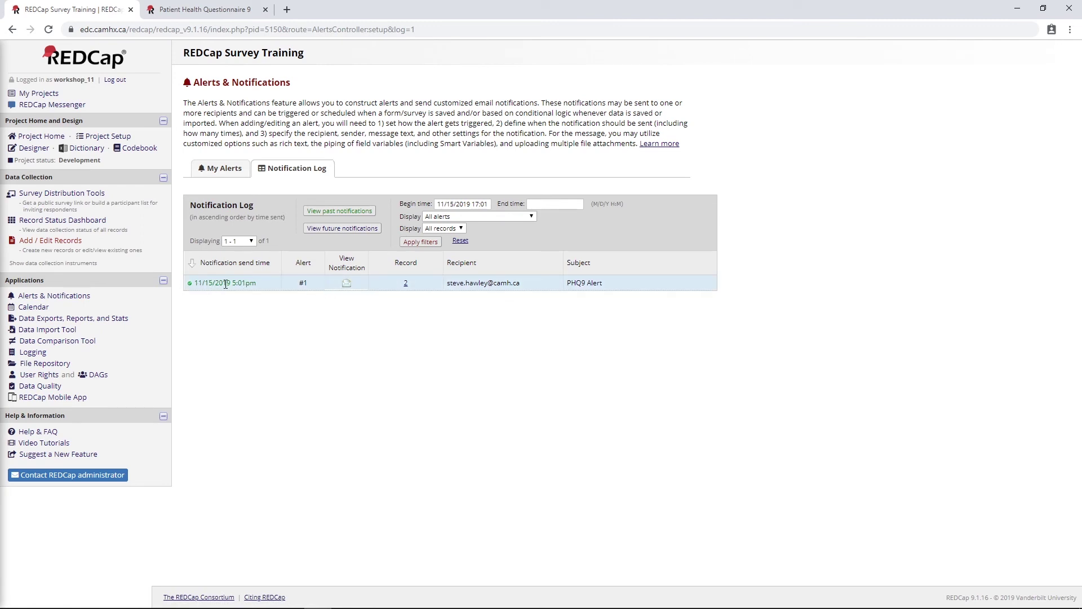
# Refresh and view past notifications, confirming alert #1 sent PHQ9 Alert at 11/15/2019 5:01pm
pyautogui.click(48, 29)
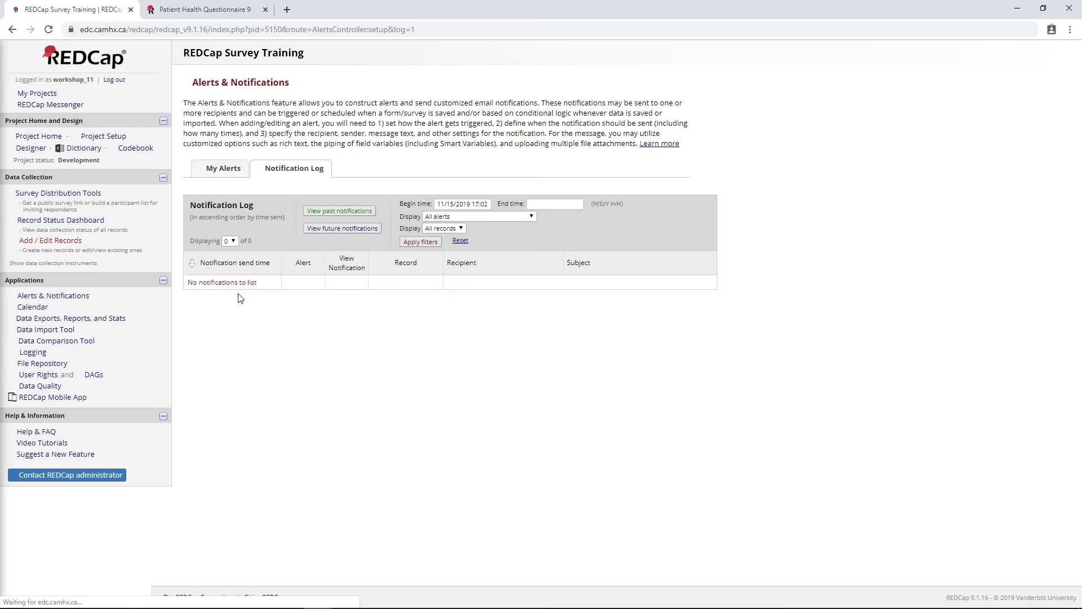
pyautogui.click(329, 211)
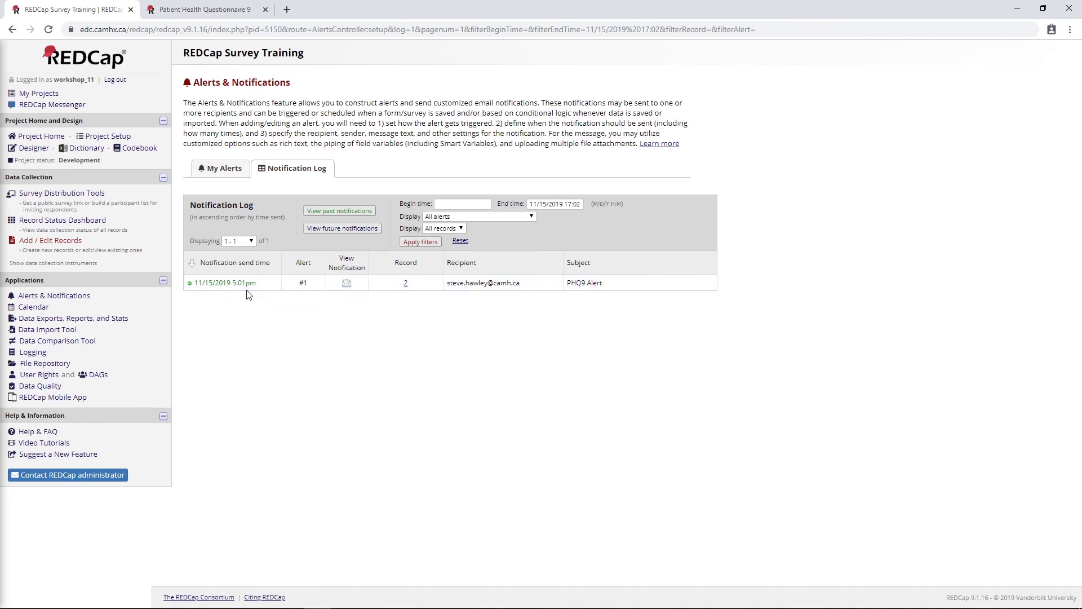
pyautogui.moveTo(257, 283); pyautogui.dragTo(205, 310)
pyautogui.doubleClick(303, 283)
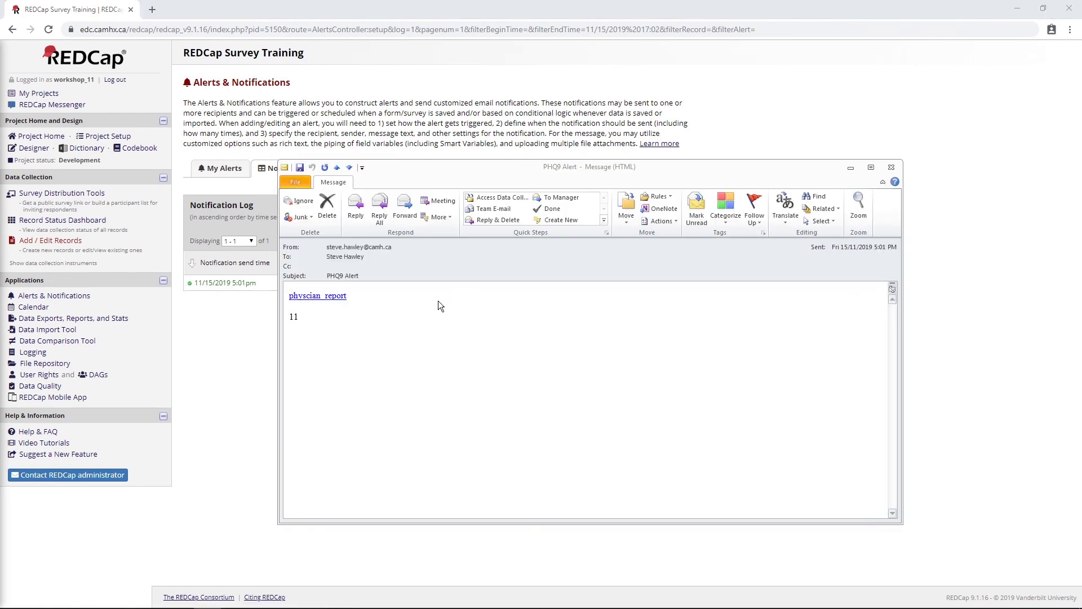
# Highlight the score 11 in the PHQ9 Alert email body, then close the message
pyautogui.doubleClick(293, 317)
pyautogui.click(292, 323)
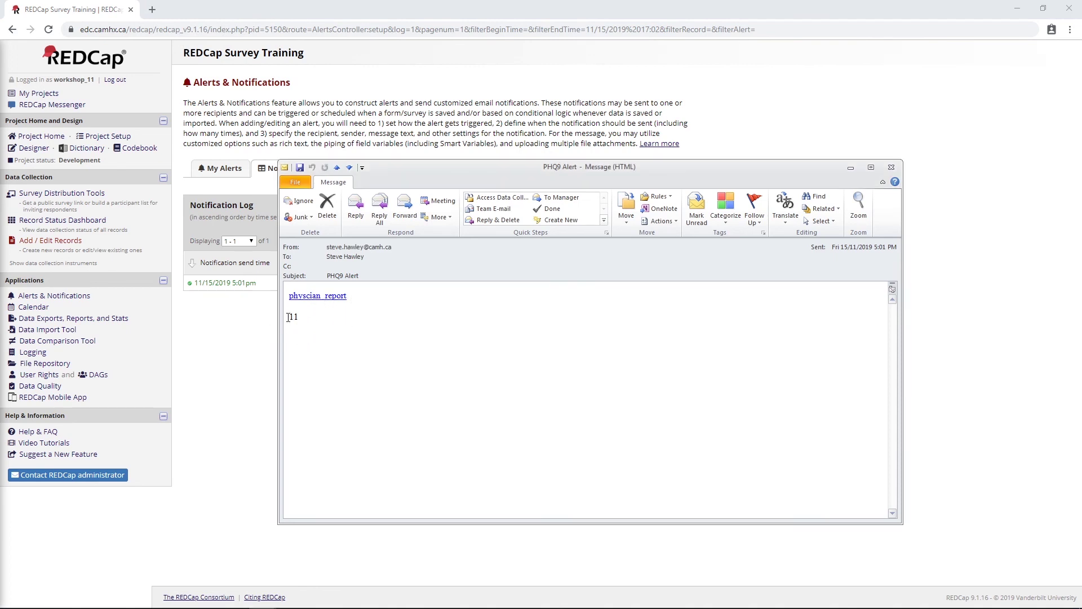
pyautogui.moveTo(288, 318); pyautogui.dragTo(316, 350)
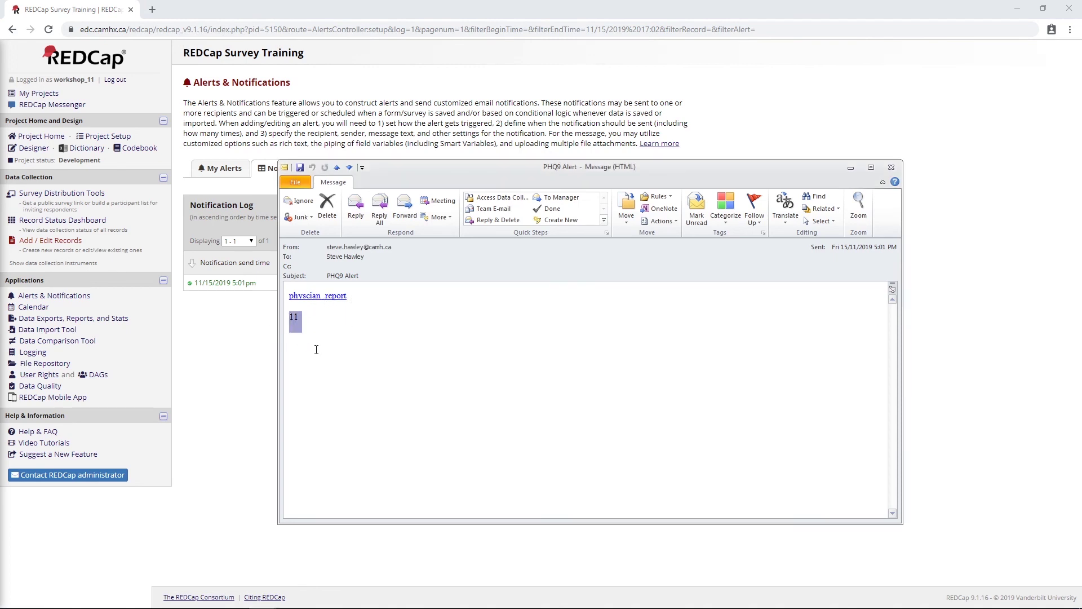
pyautogui.click(891, 167)
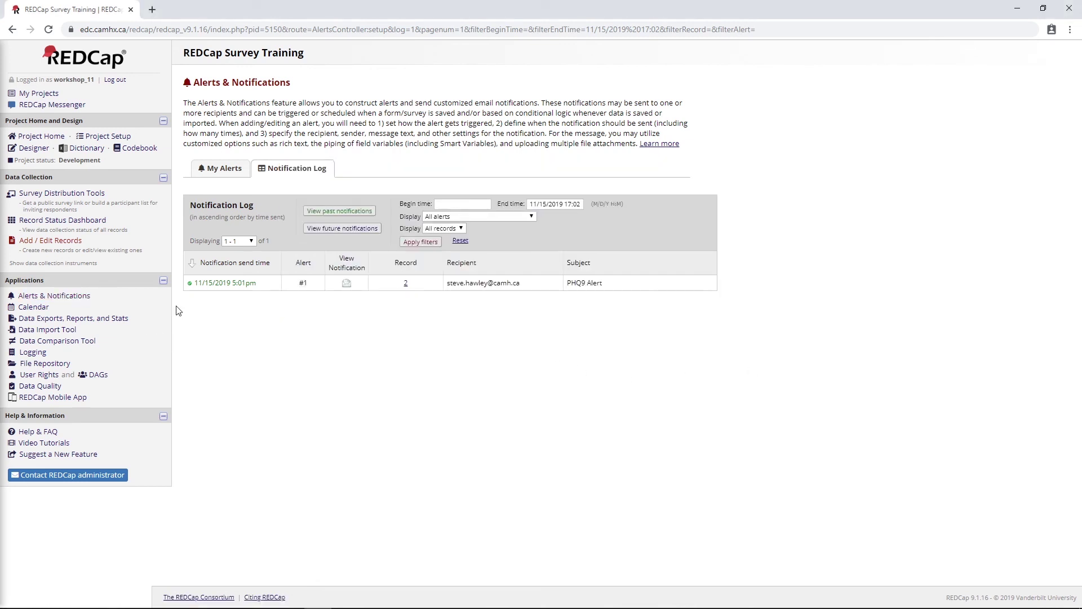
# Go back to the My Alerts list to check Alert #1's sent record count and timestamp
pyautogui.click(220, 170)
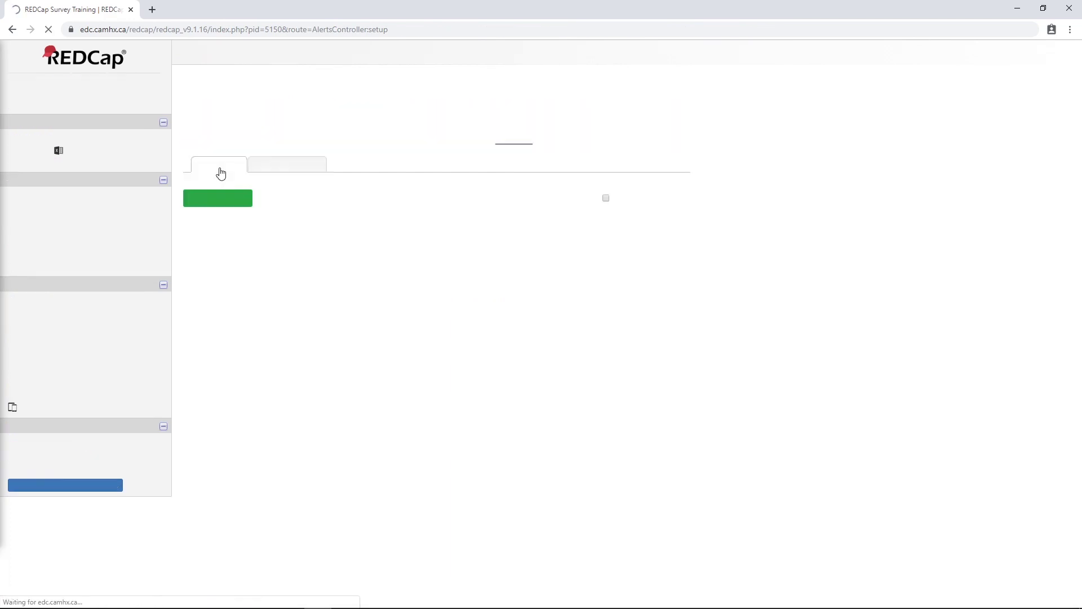